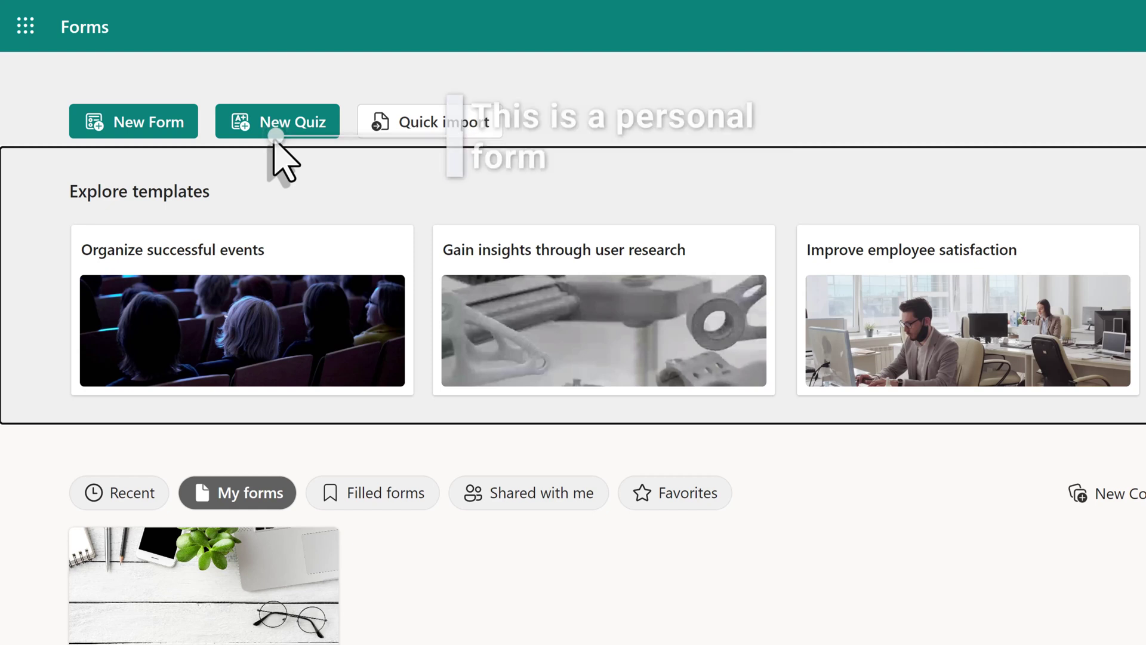
View the forms belonging to the M365 Webinars group and return to the personal forms page
scroll(388, 317, "down", 8)
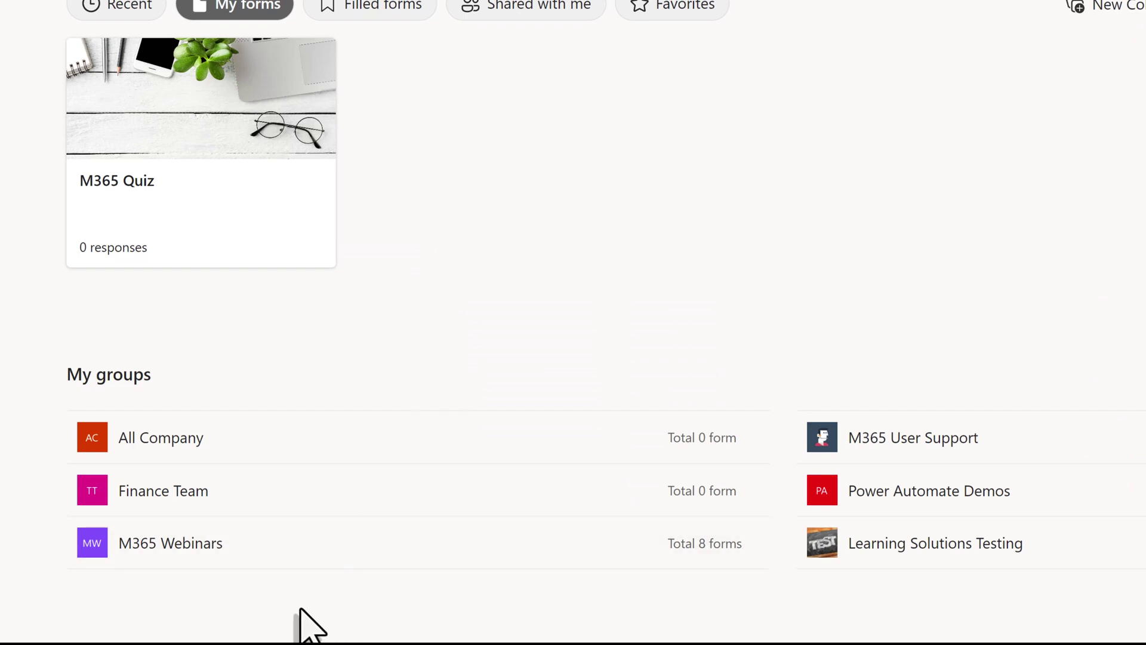
left_click(204, 547)
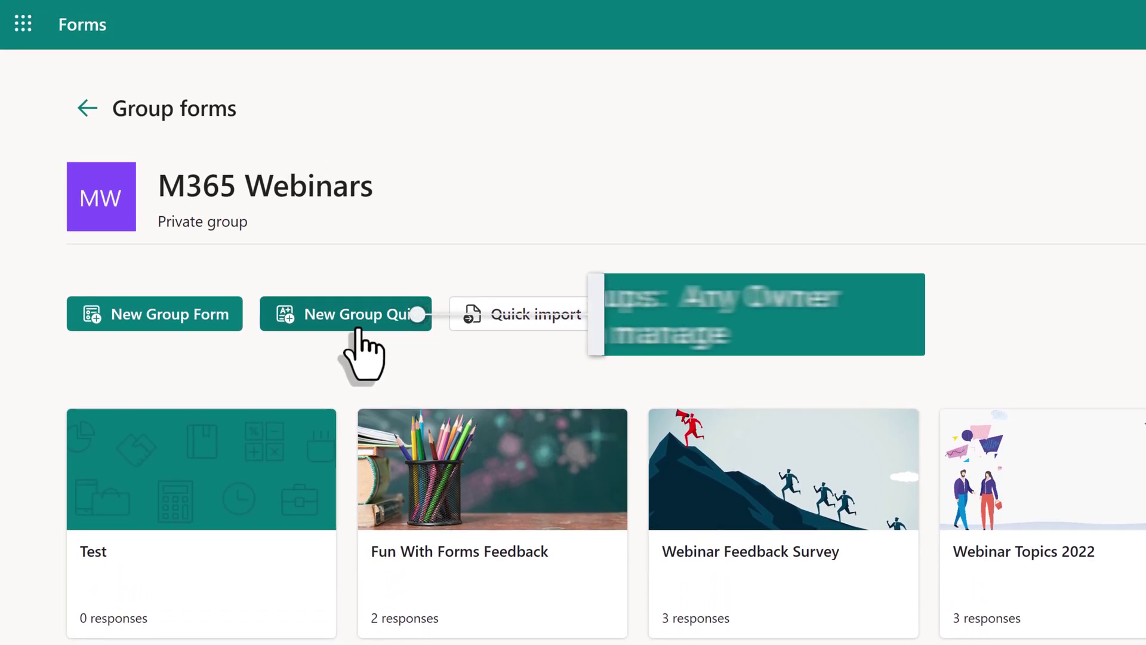
left_click(418, 317)
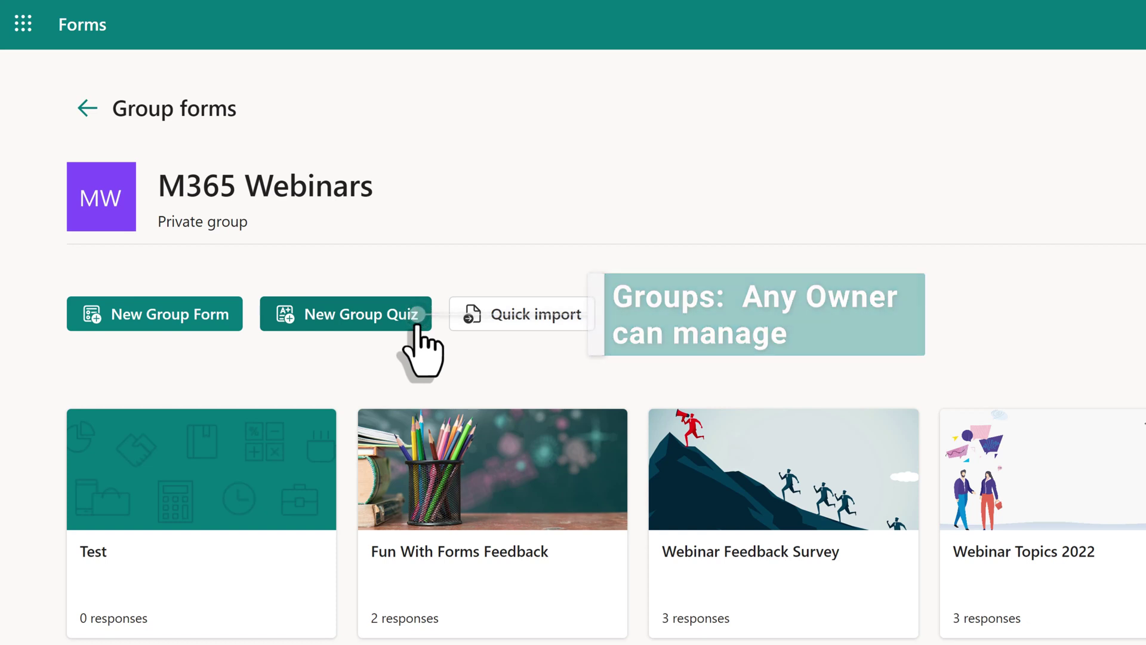
left_click(88, 108)
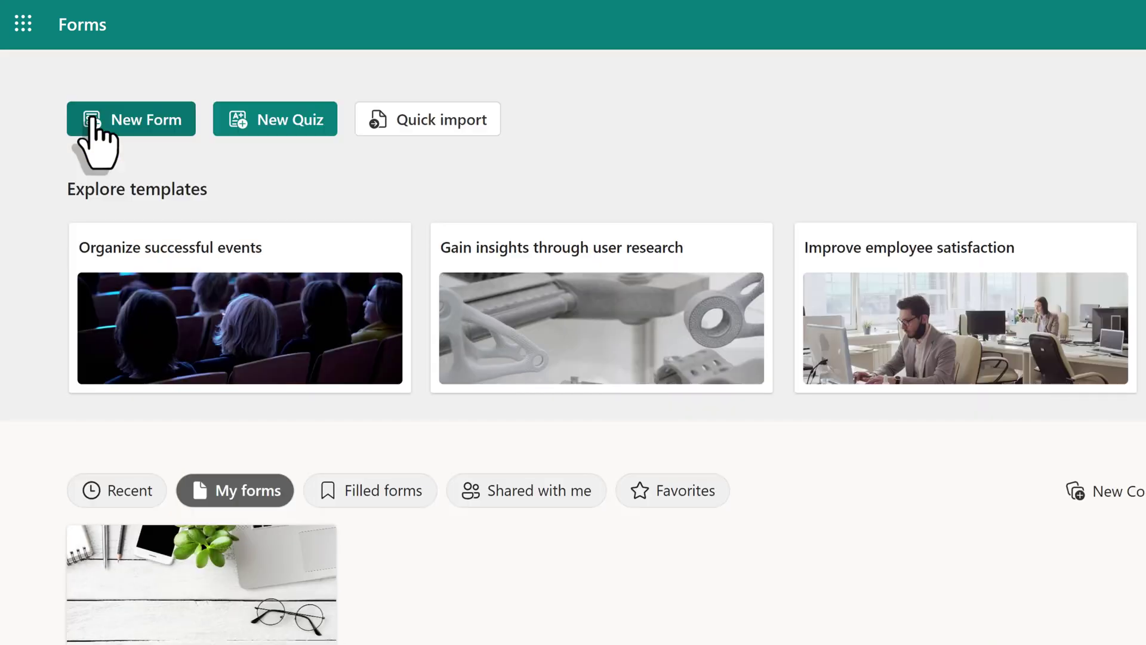
Create a new personal quiz and title it "Microsoft 365 Quiz"
left_click(298, 123)
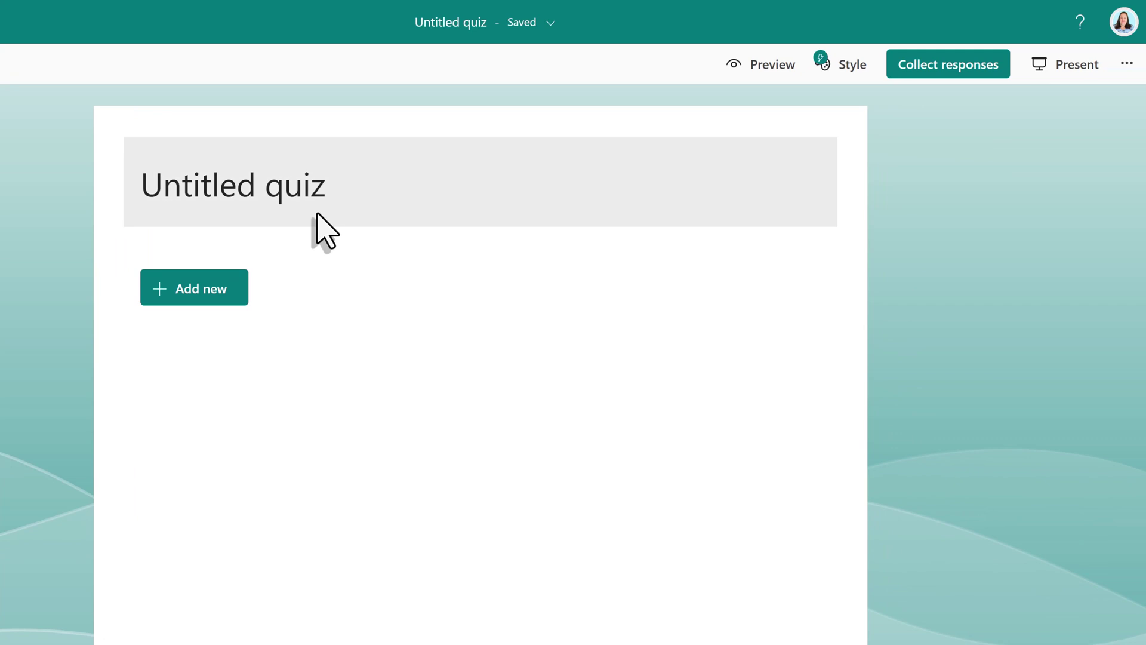
left_click(320, 199)
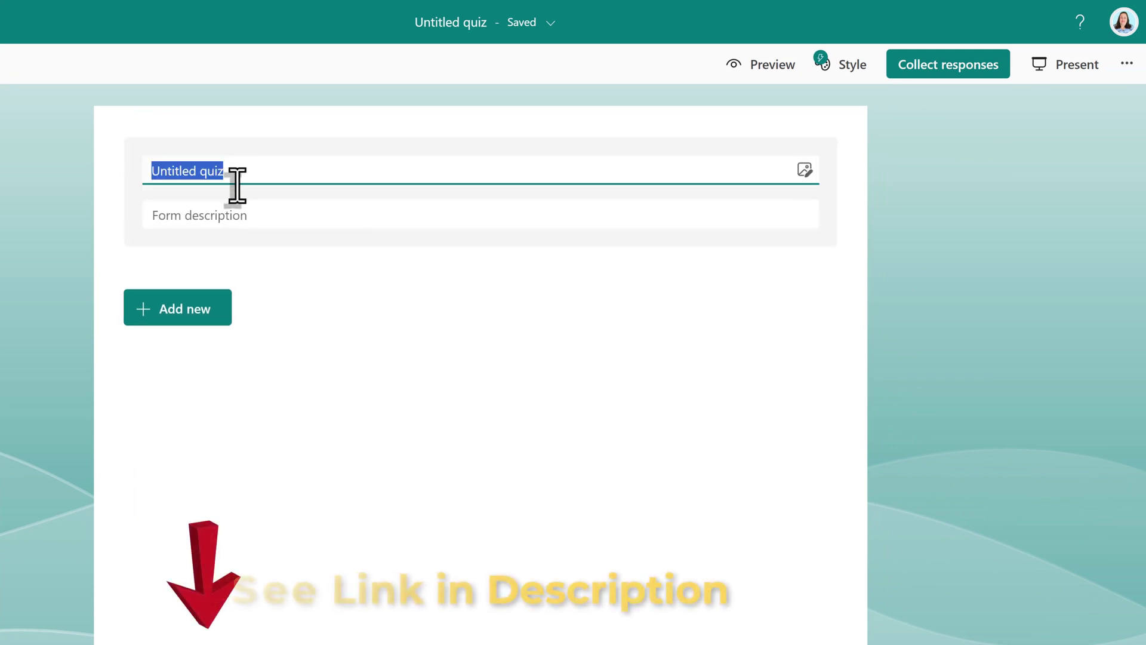
key("BackSpace")
type("Microsoft 365 Quiz")
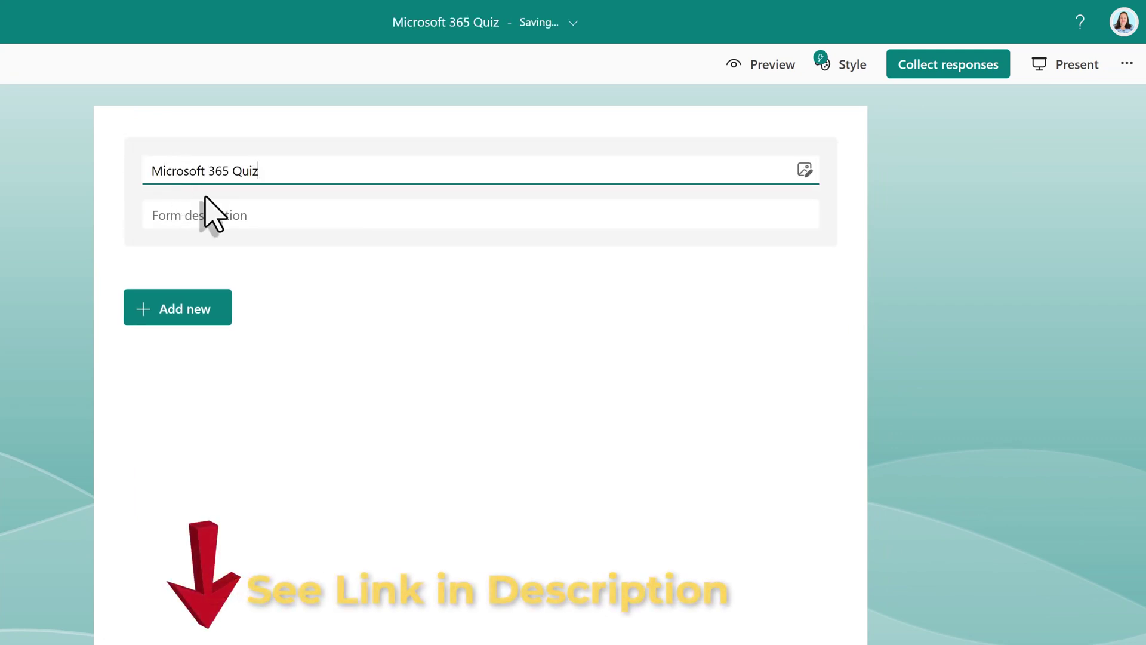
key("Return")
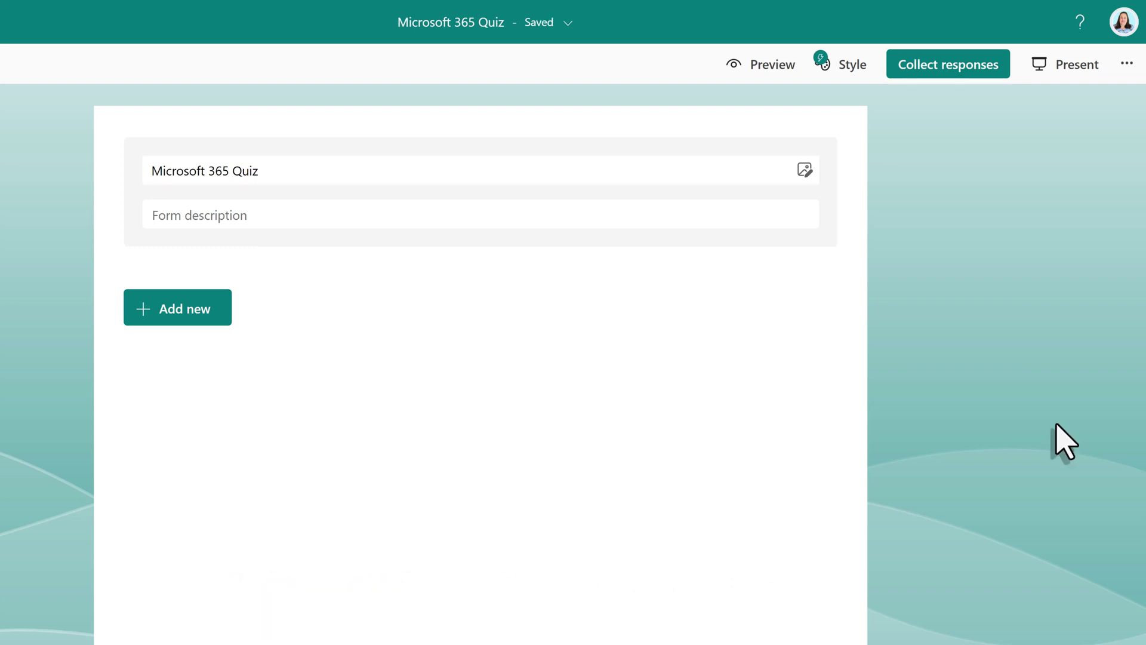
left_click(213, 206)
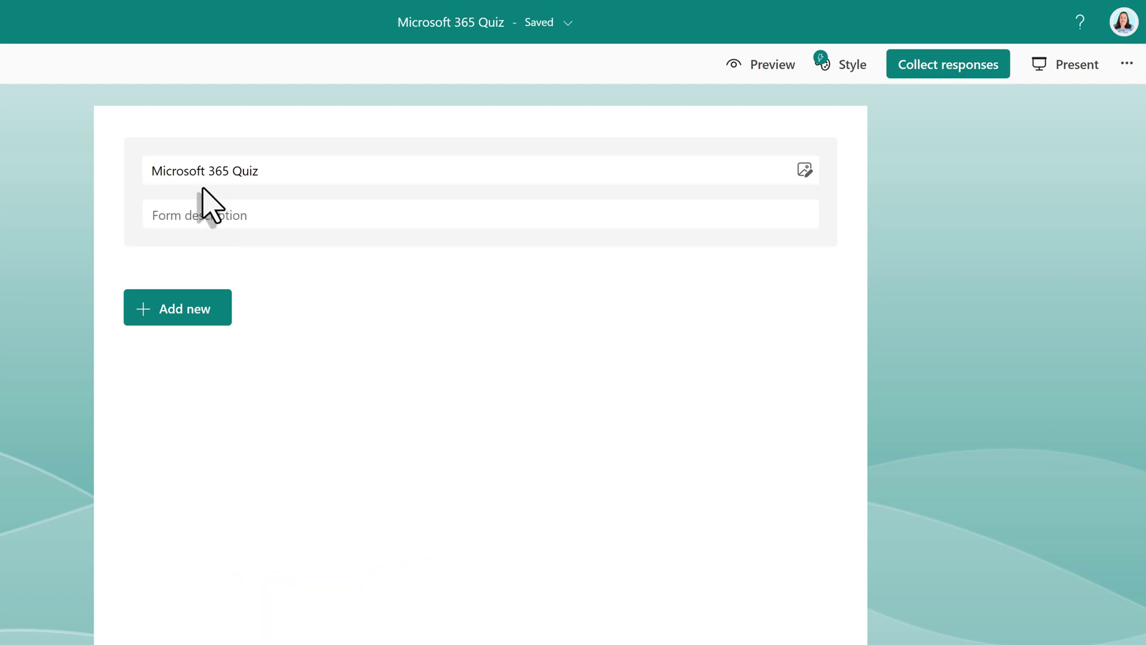
Add a choice question "What application can you use to create a Kanban style board?" with the options "To Do" and "Planner"
left_click(179, 310)
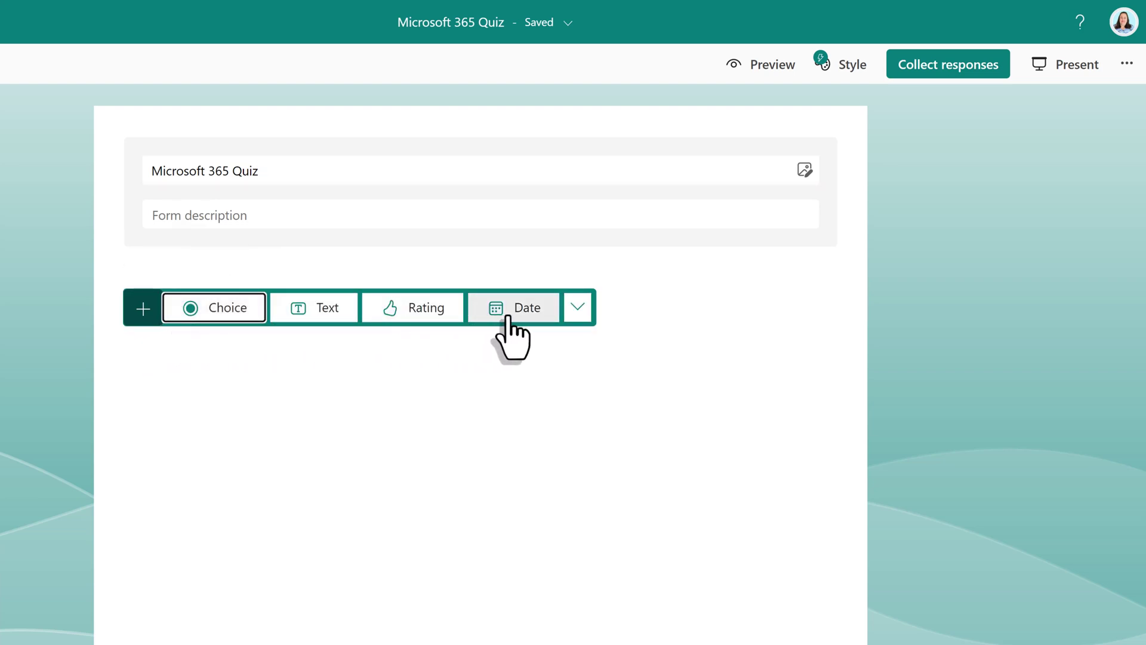
left_click(584, 317)
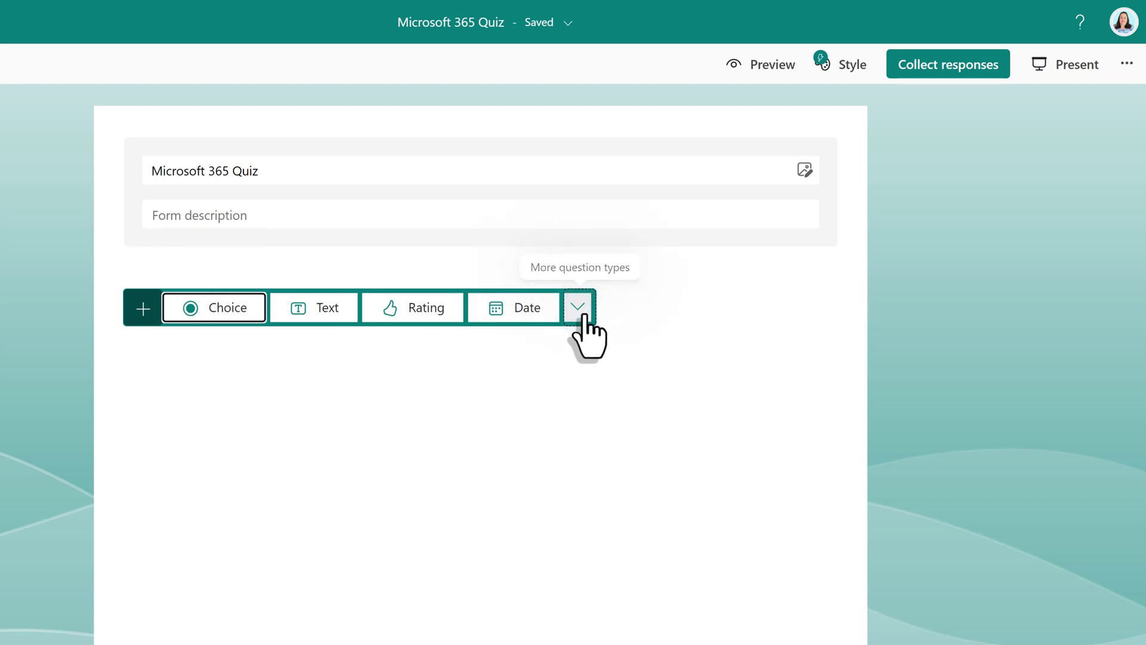
left_click(584, 316)
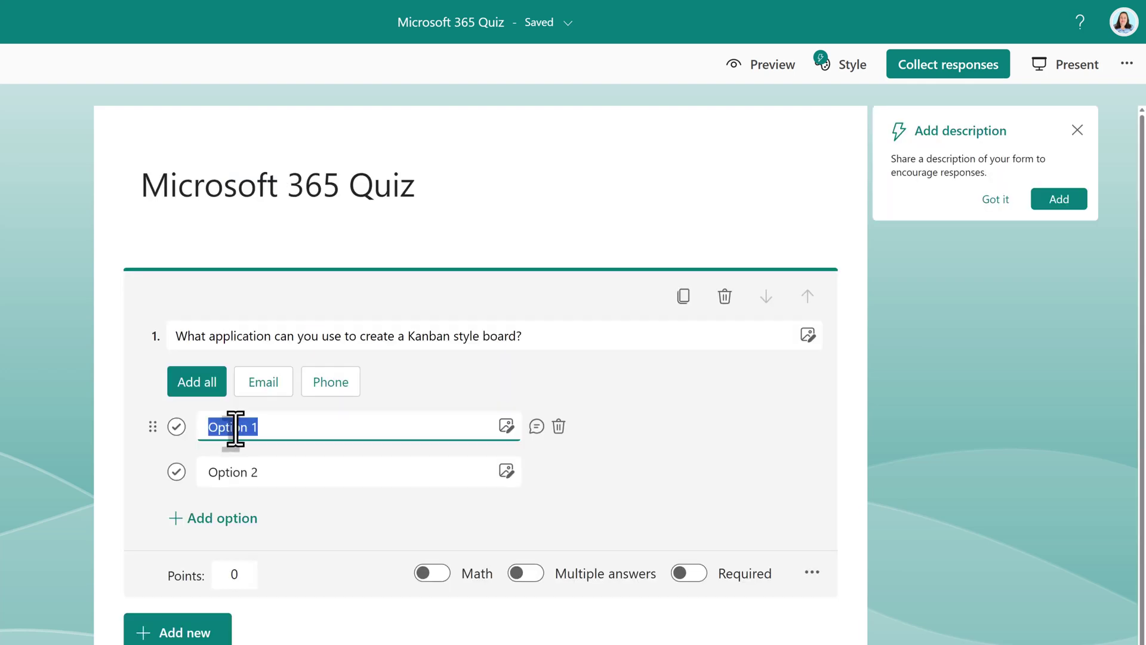
type("To-Do")
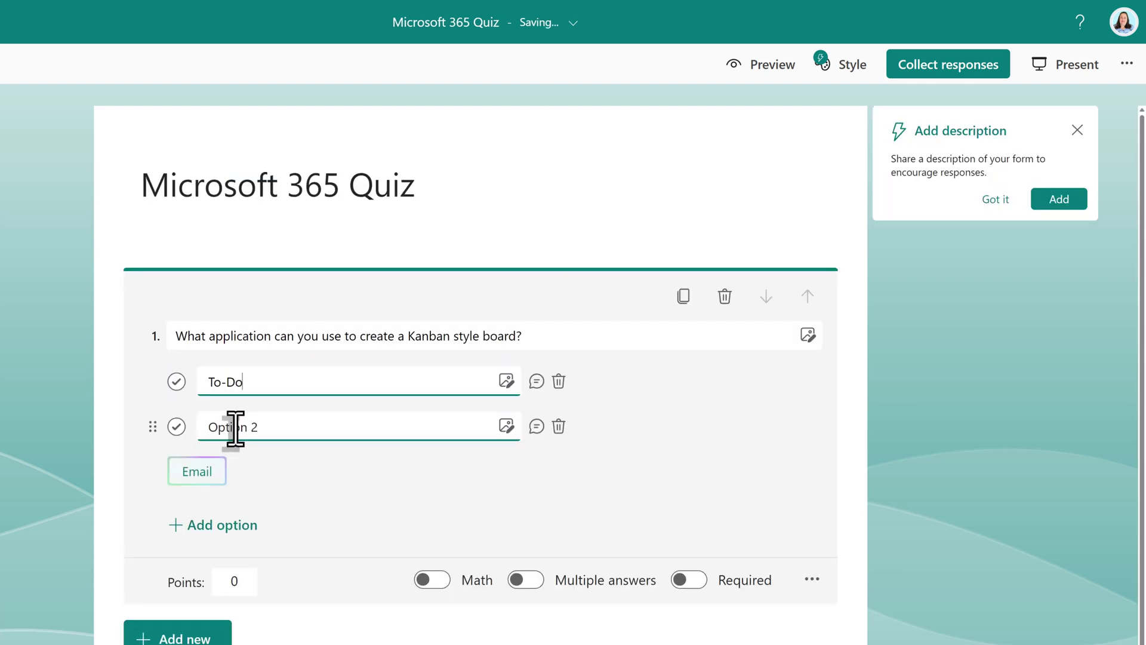
left_click(236, 427)
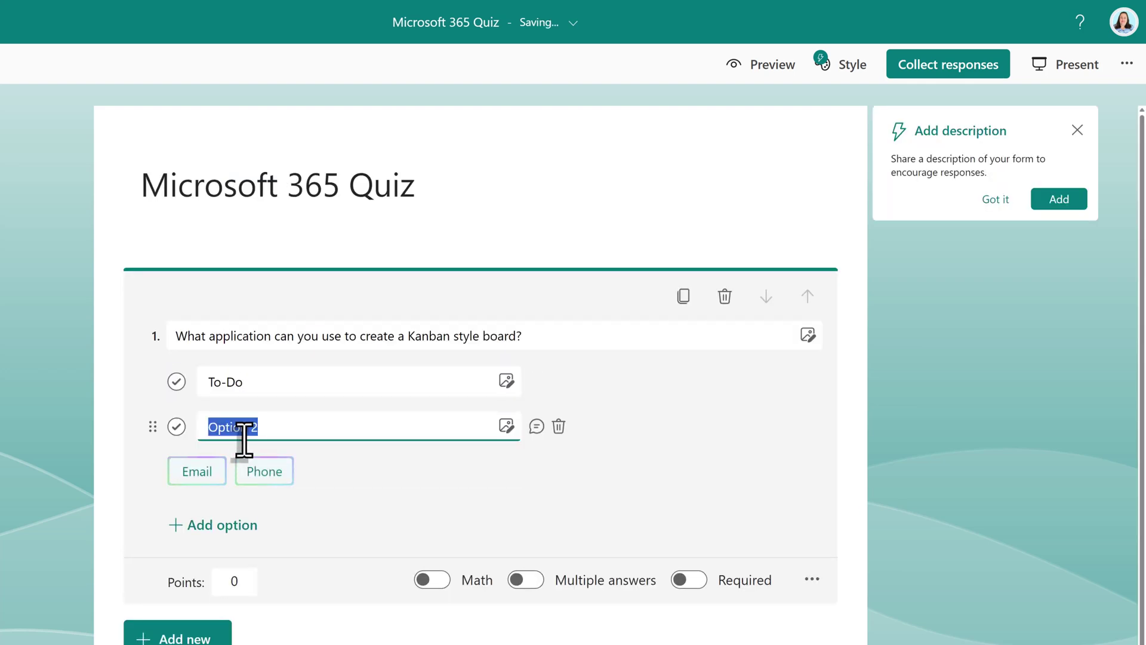
type("P")
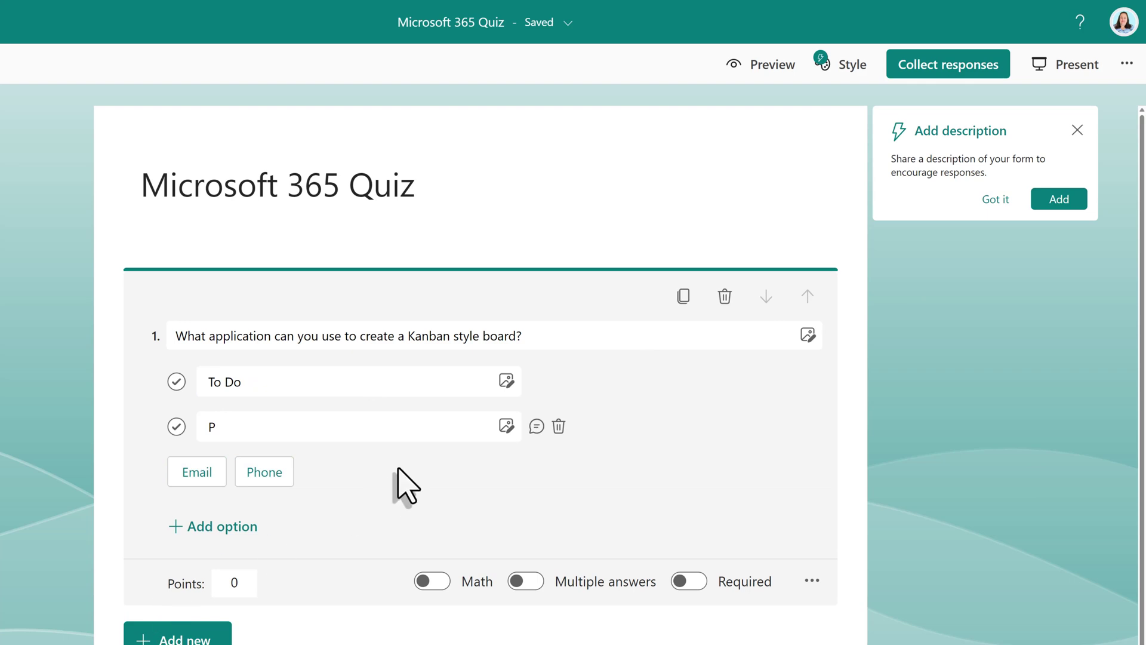
left_click(225, 435)
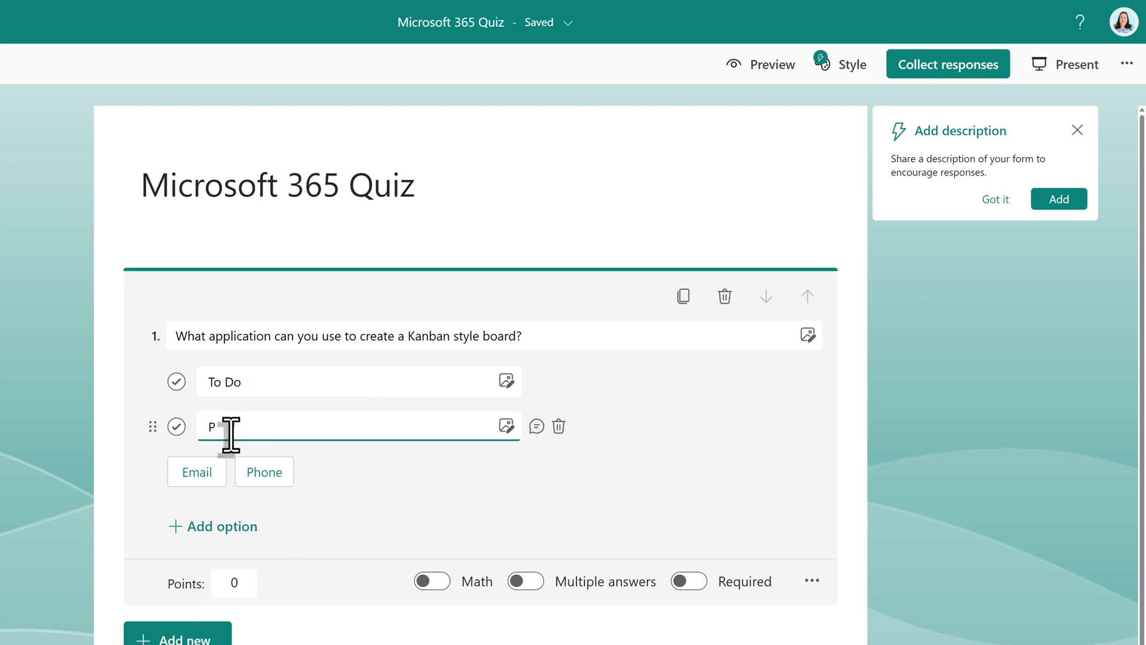
type("anner")
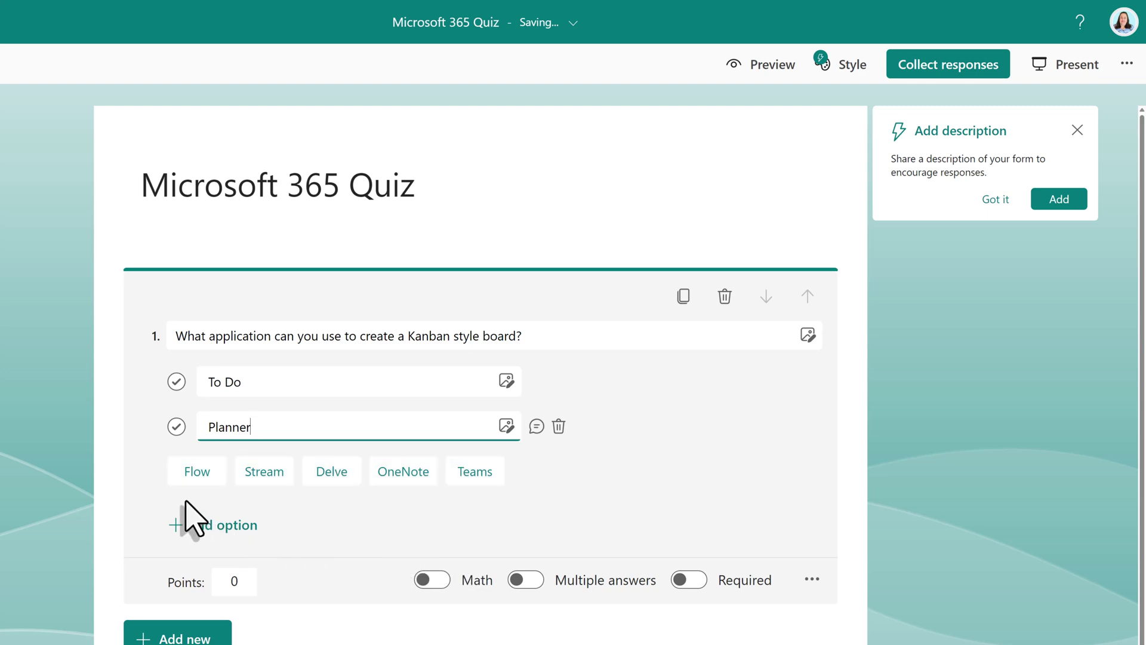
Add the suggested options Stream, OneNote and Flow to the Kanban question, and mark Planner as the correct answer
left_click(264, 481)
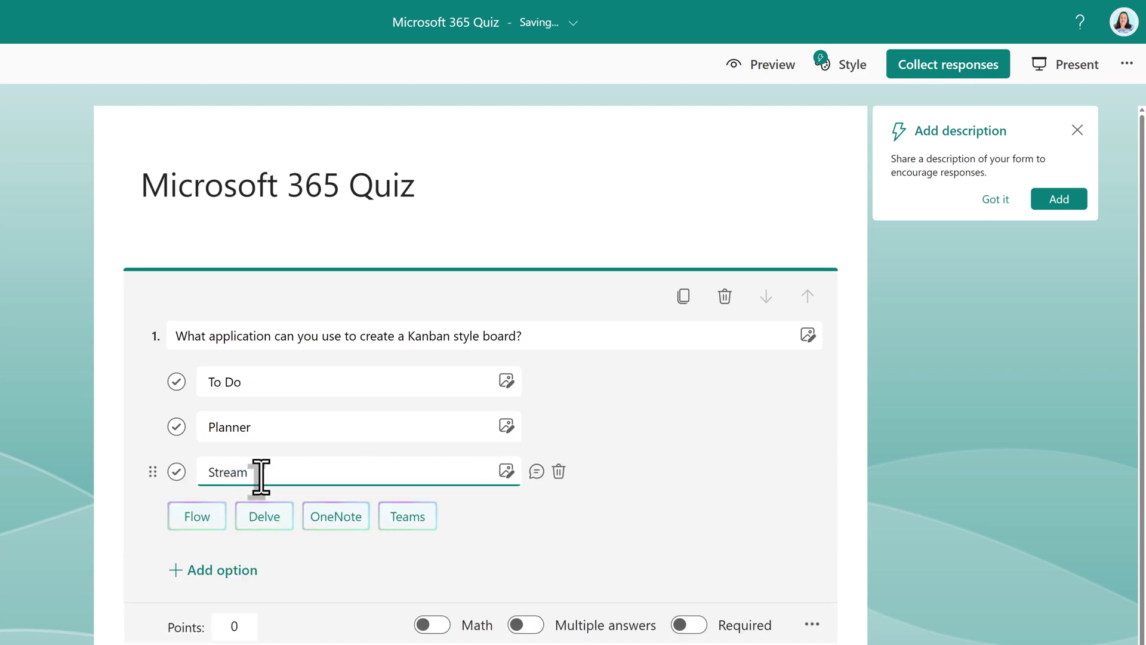
left_click(338, 521)
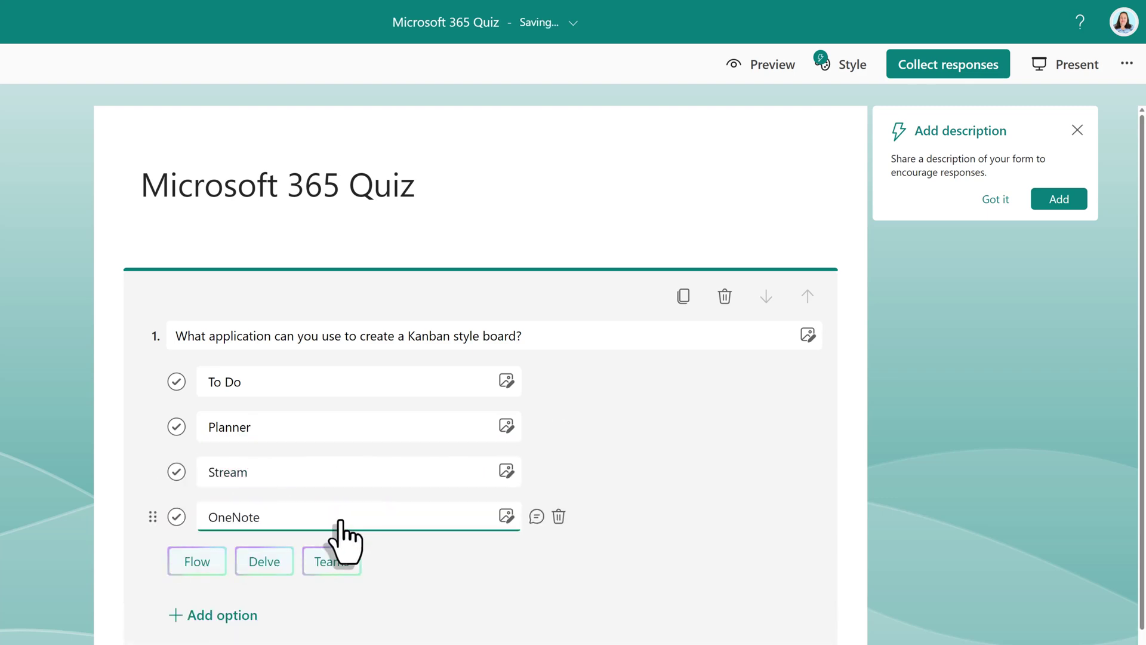
left_click(197, 571)
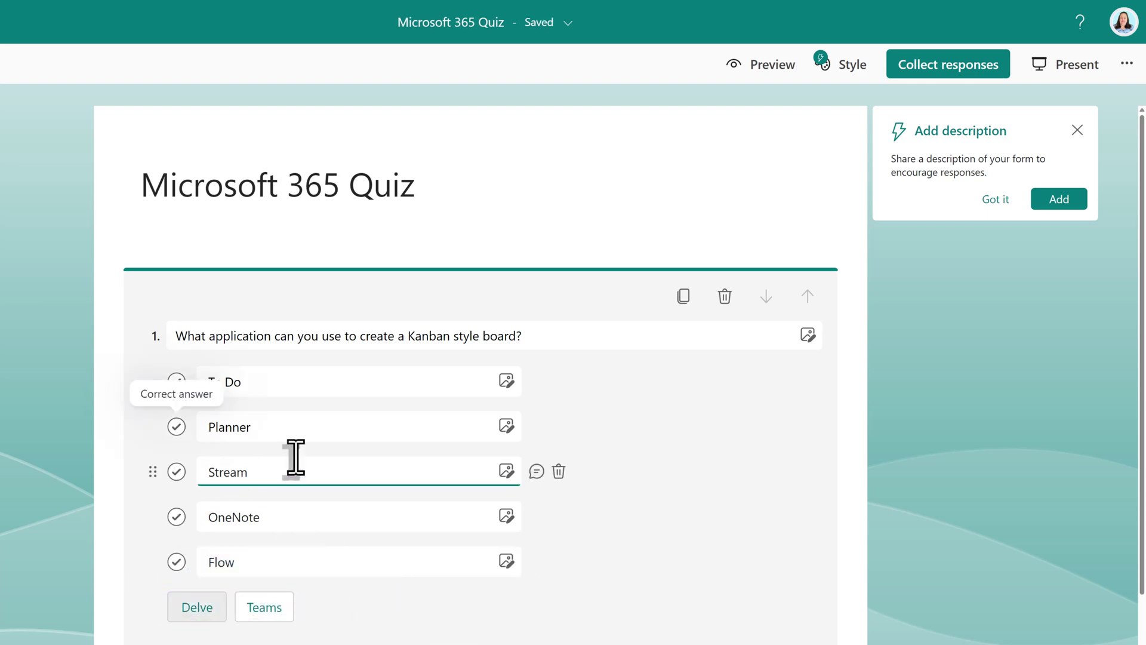
scroll(293, 460, "down", 2)
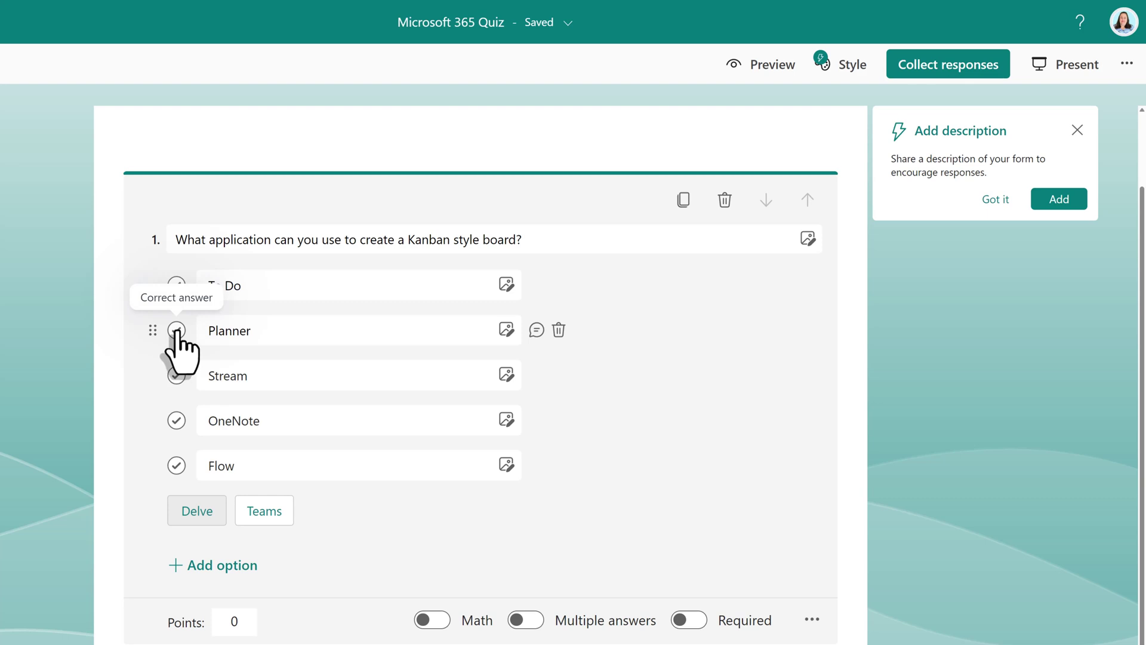
left_click(176, 330)
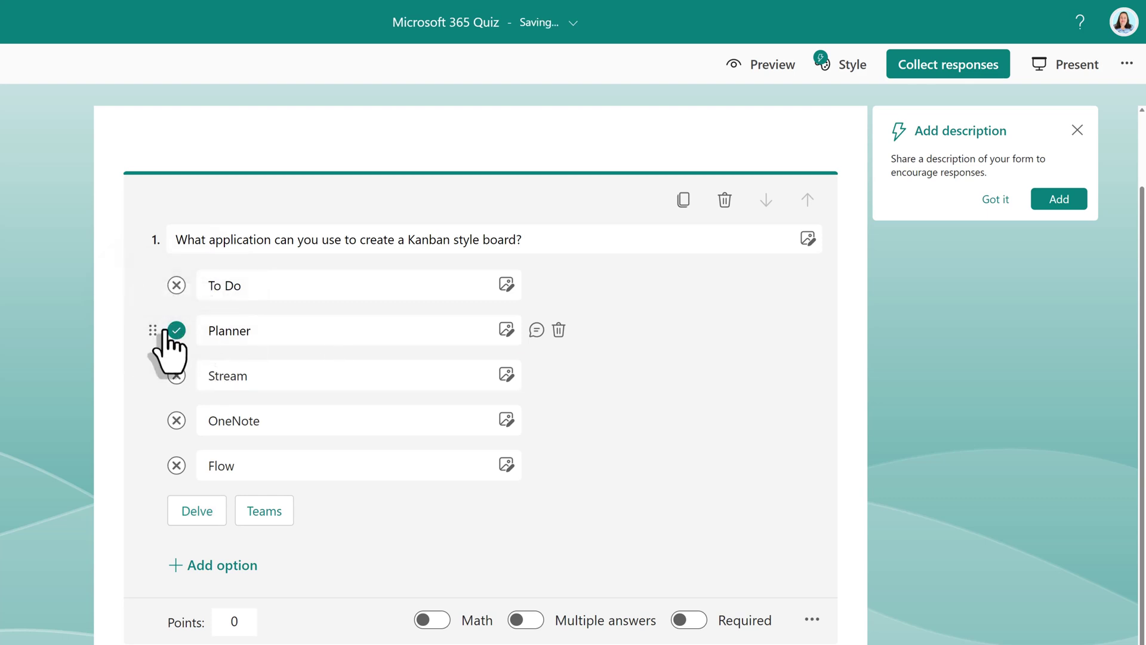
Make the Kanban question worth 5 points and required
scroll(356, 591, "down", 2)
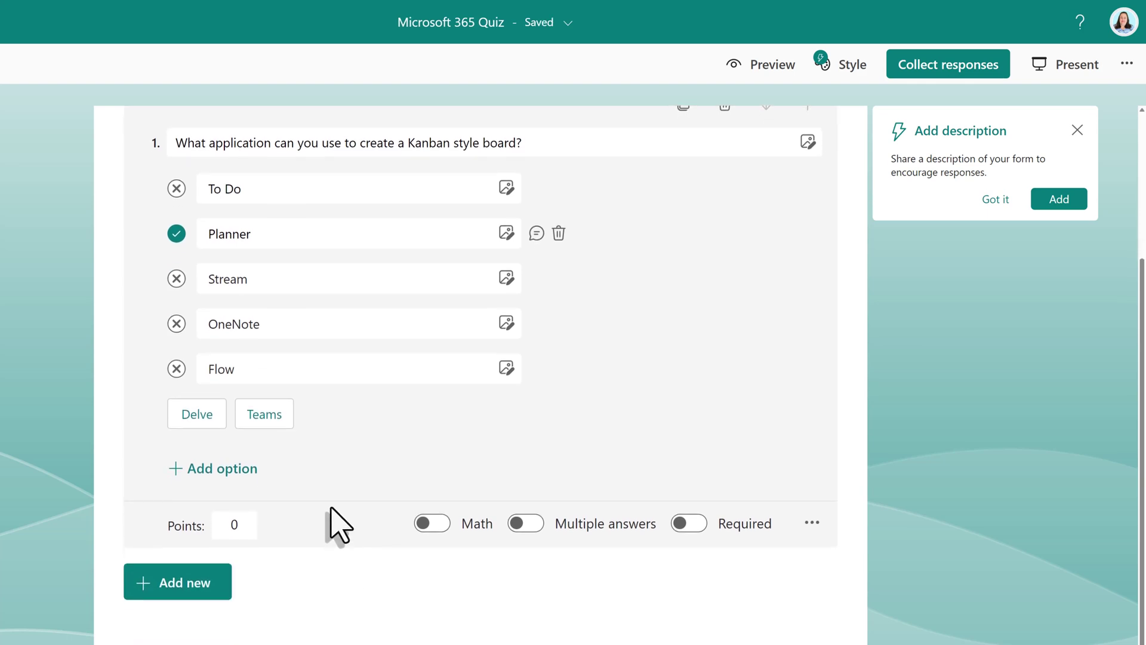
left_click(245, 535)
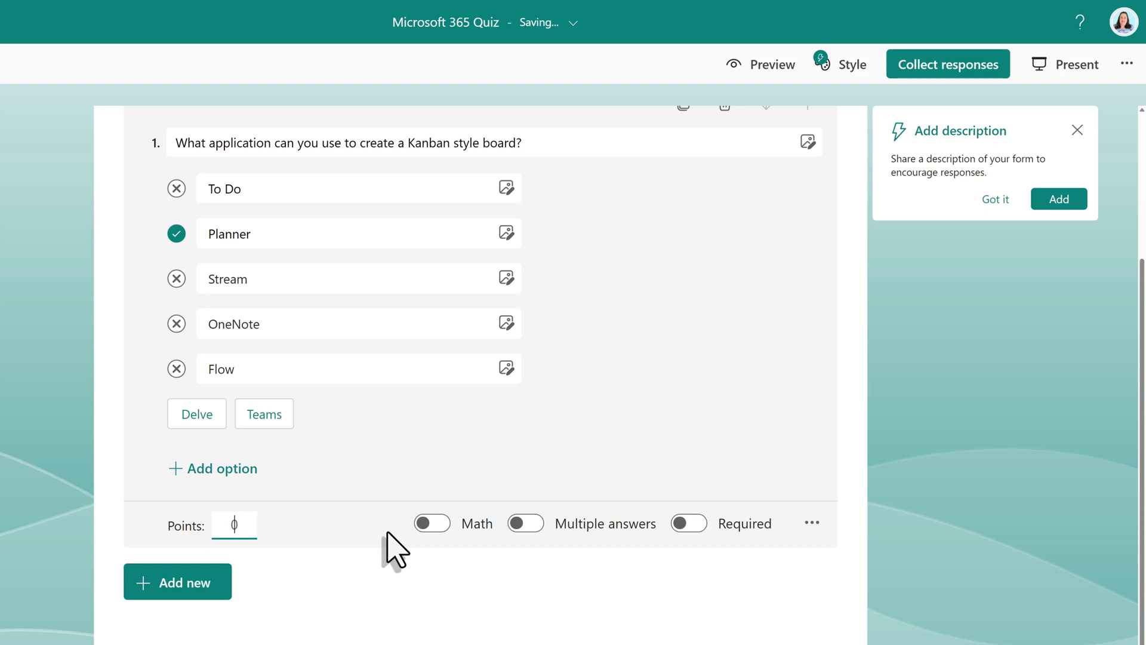
left_click(355, 532)
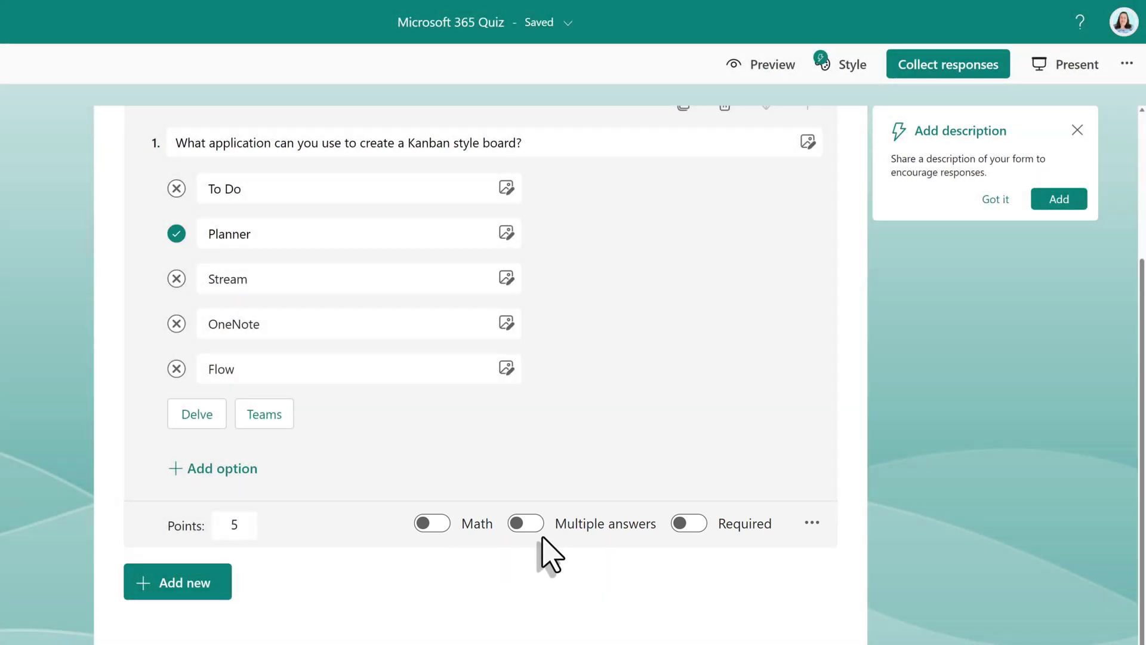
left_click(690, 524)
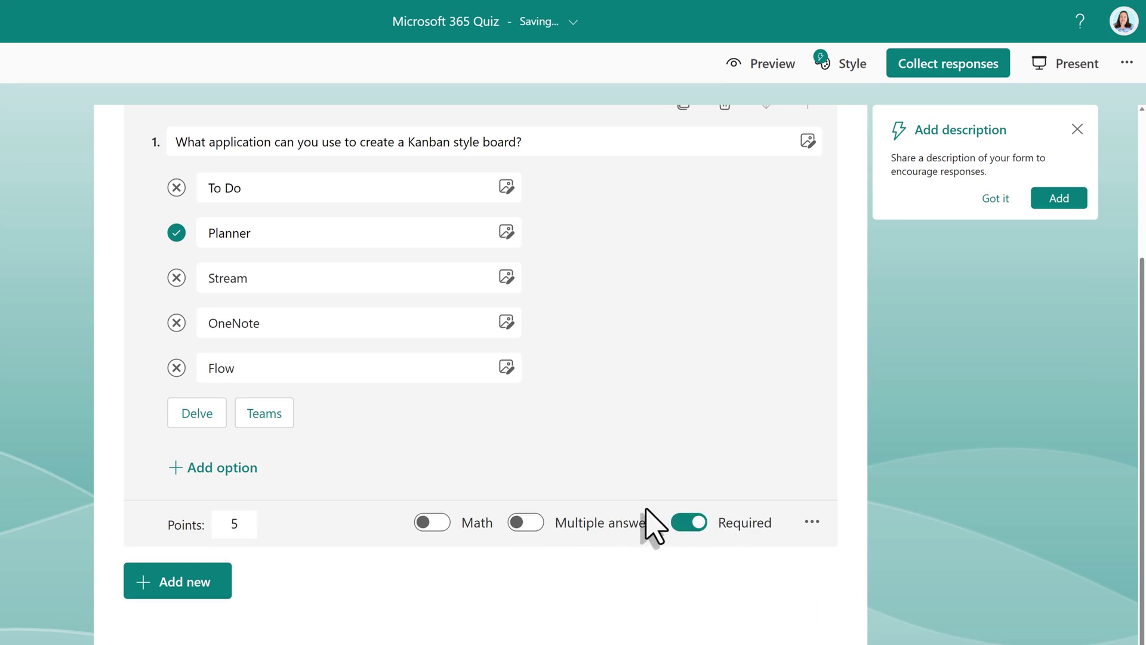
Add a ranking question reading "Put the following answer in order of the steps needed to create a quiz."
left_click(188, 586)
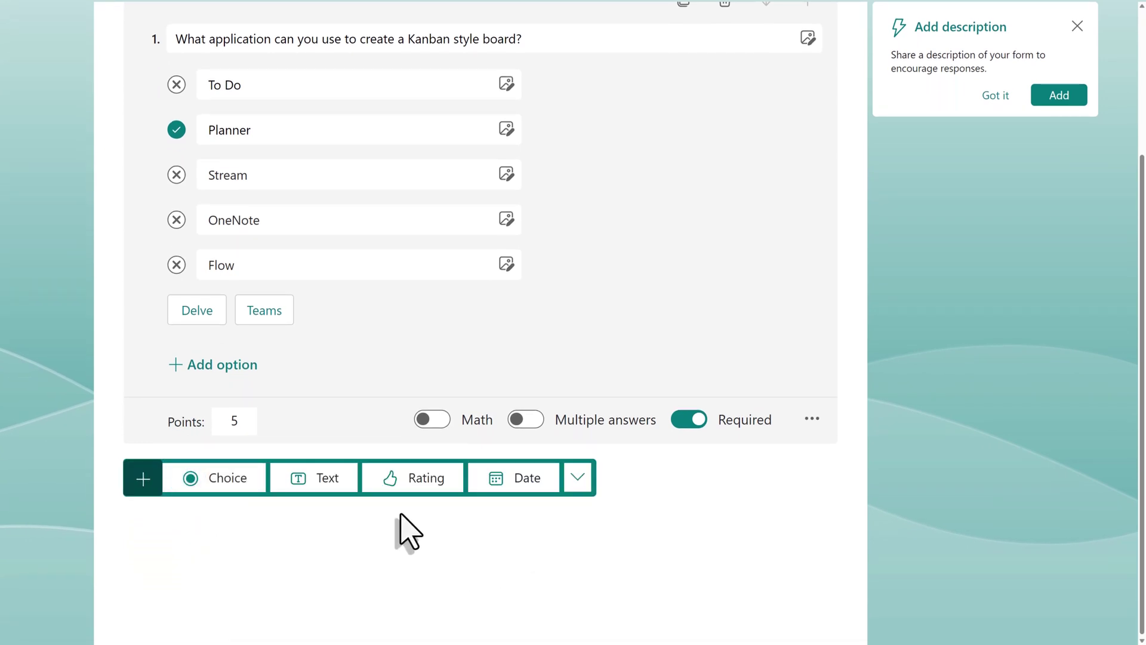
left_click(577, 481)
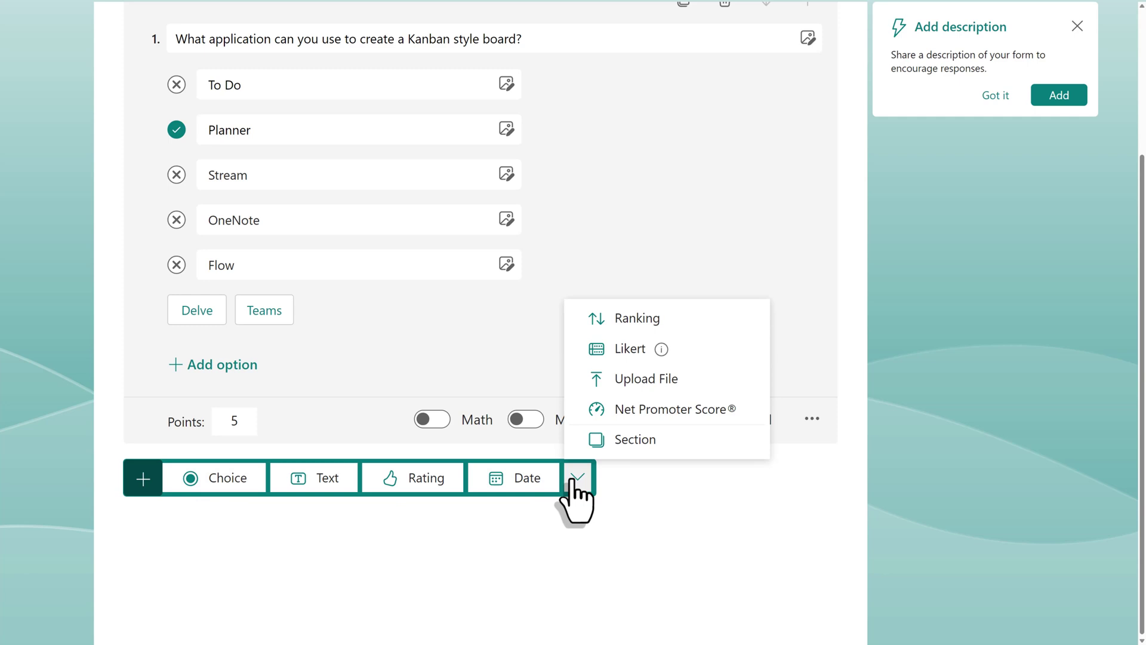
left_click(627, 319)
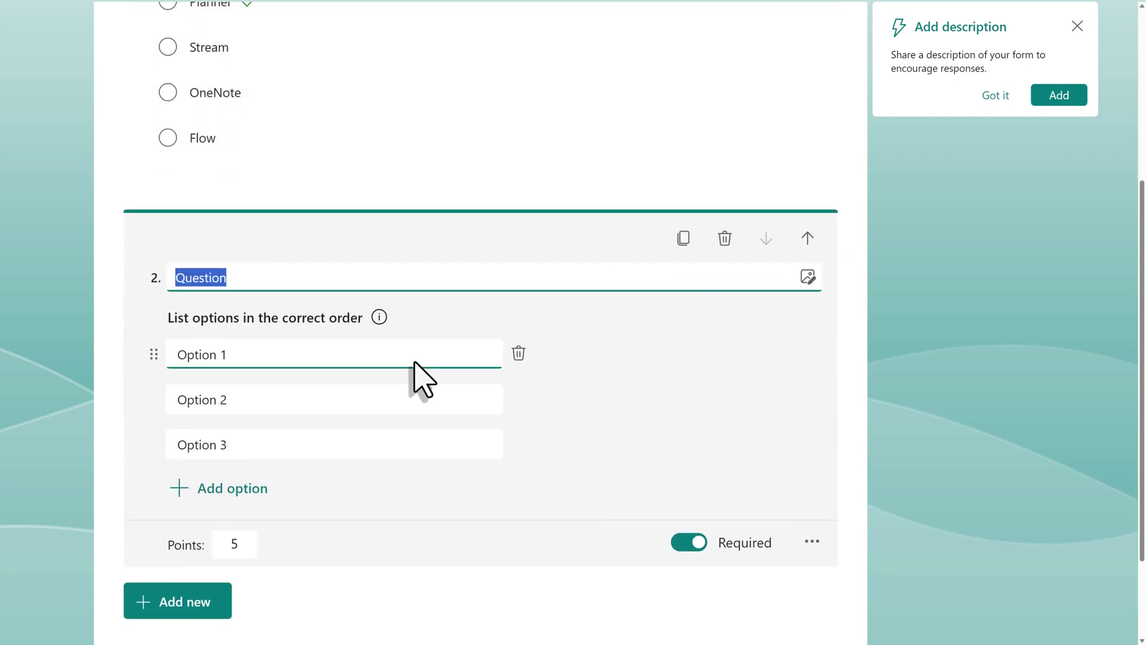
type("Put the following answer in order of the steps needed to create a quiz.")
Name the three ranking options "Click Quiz", "Go to App Launcher" and "Choose Forms"
left_click(232, 350)
type("Click Quiz")
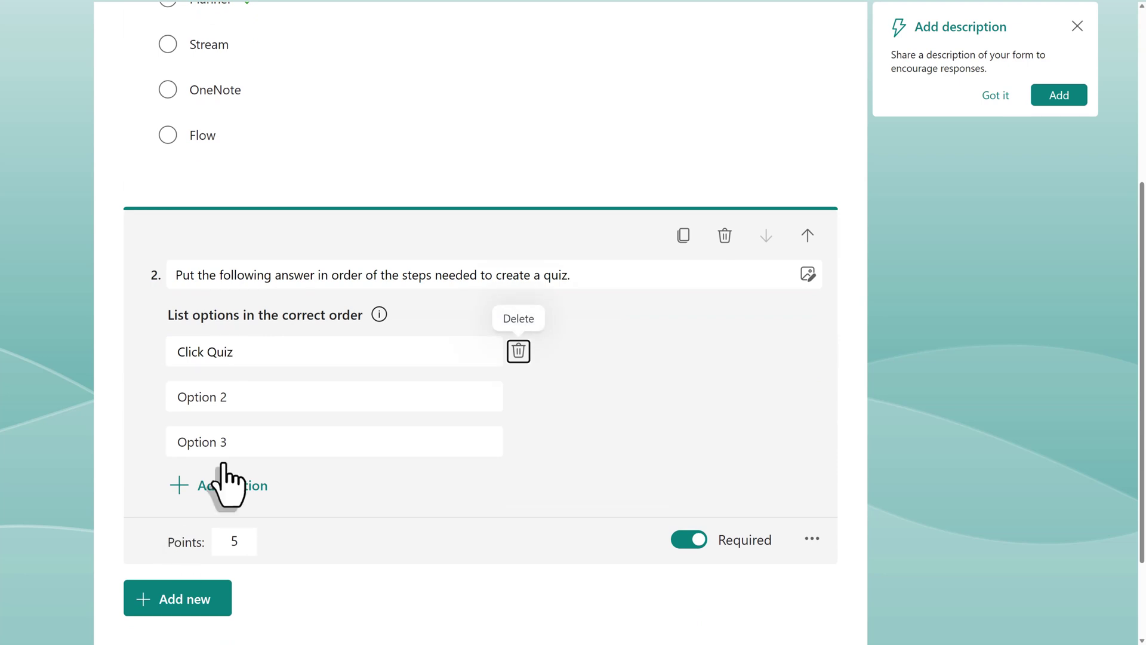
left_click(219, 397)
type("Go to App Launcher")
left_click(242, 439)
type("Choose Forms")
Reorder the ranking options to Go to App Launcher, Choose Forms, Click Quiz, and set the question's points to 8
left_click(203, 328)
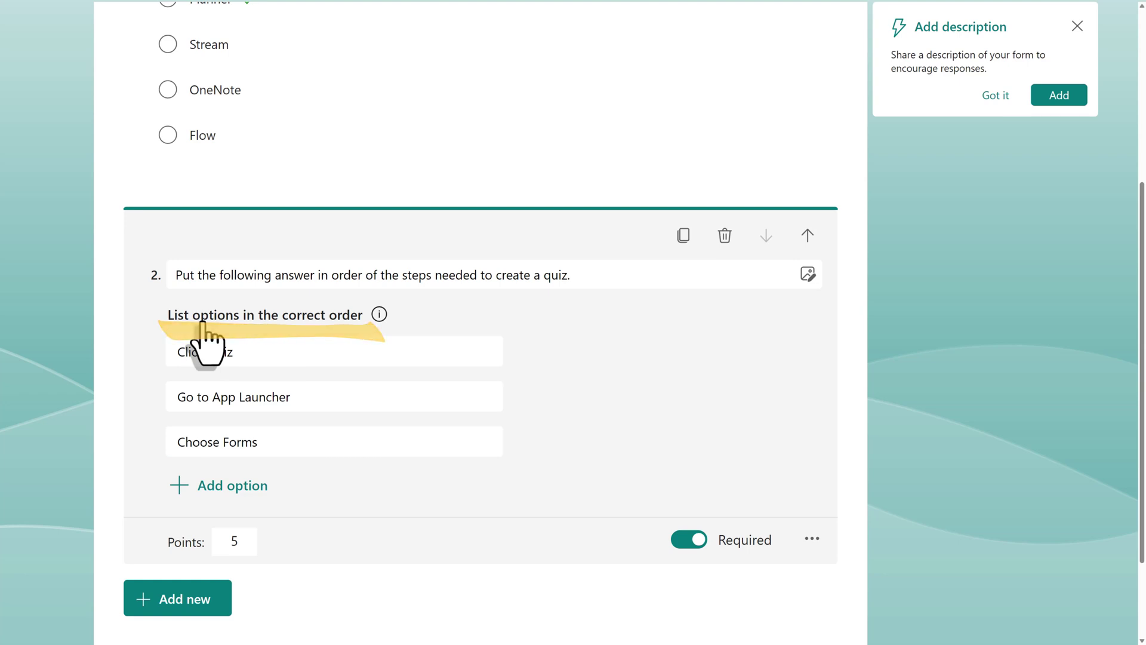
left_click(225, 446)
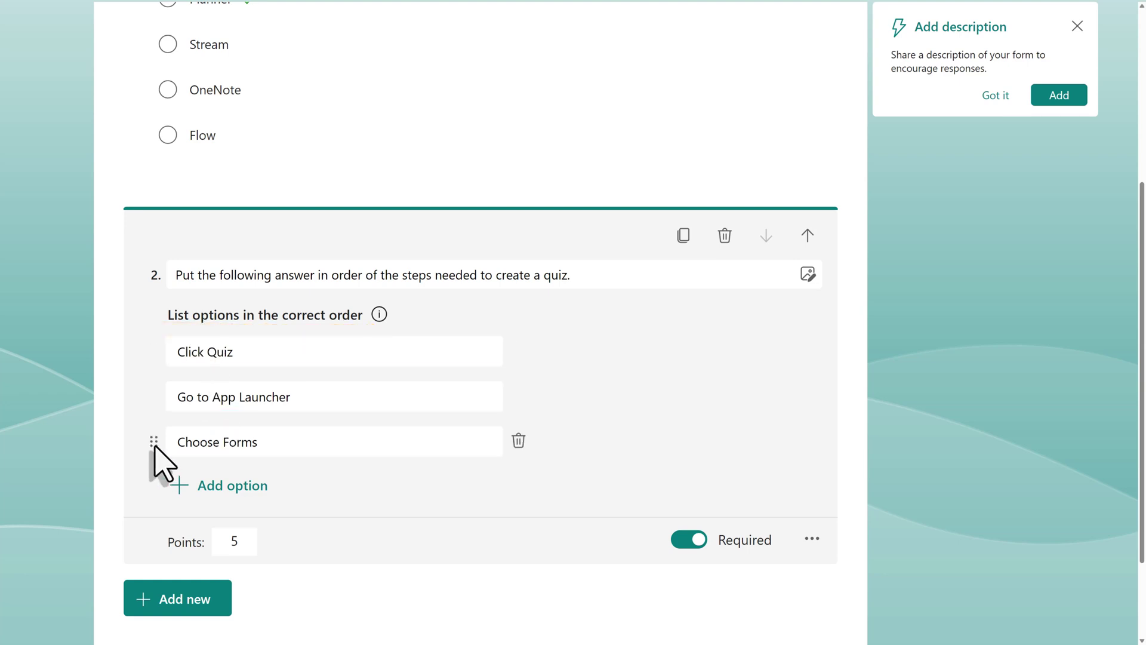
left_click_drag(154, 399, 165, 358)
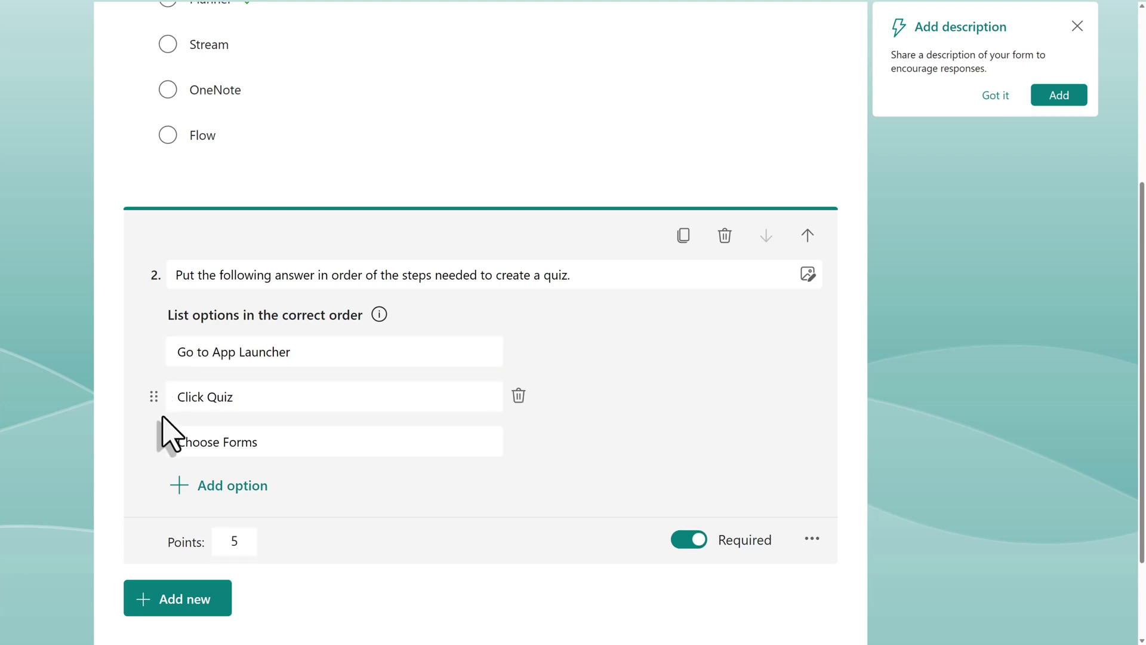
left_click_drag(154, 445, 161, 396)
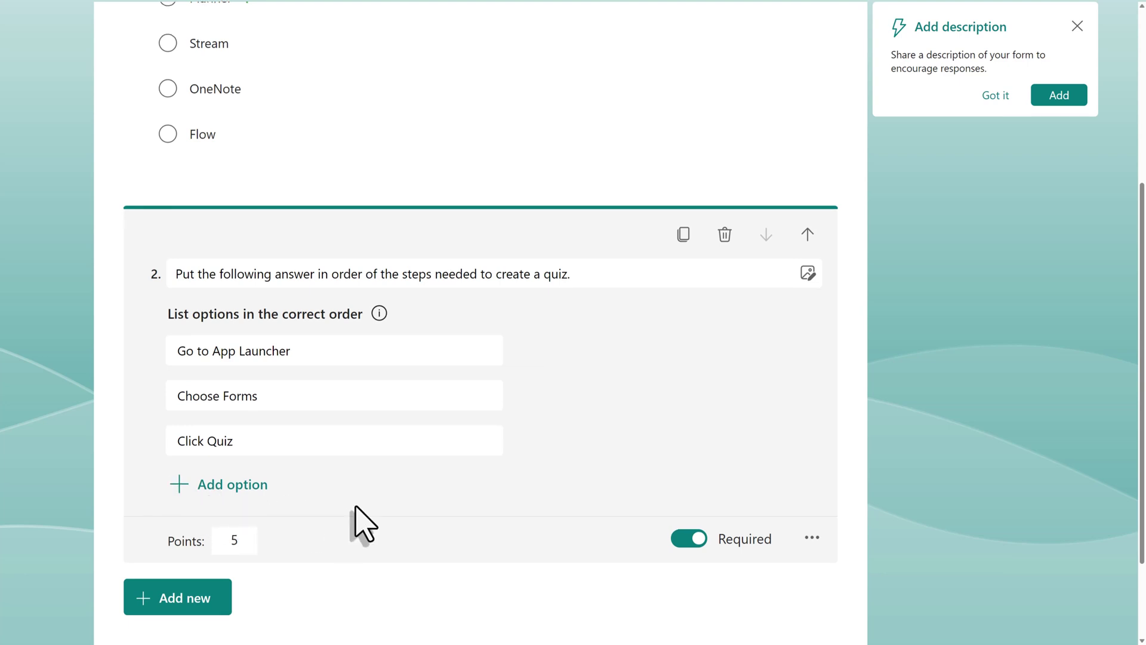
scroll(356, 508, "down", 2)
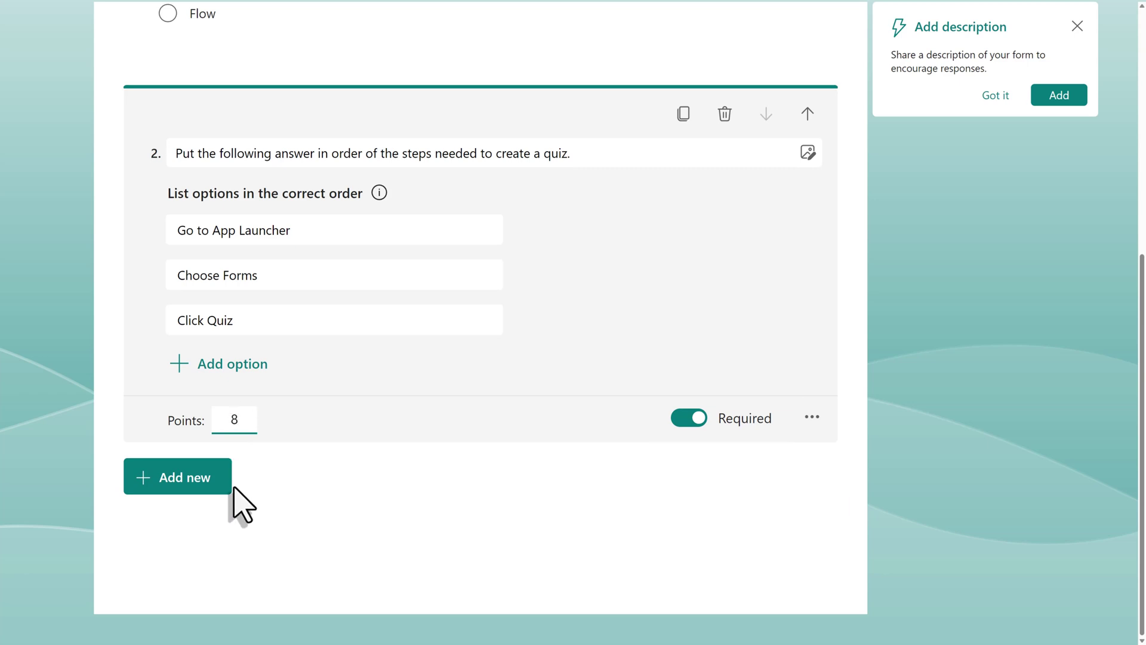
Add a choice question reading "Forms are always associated with your personal account."
left_click(162, 487)
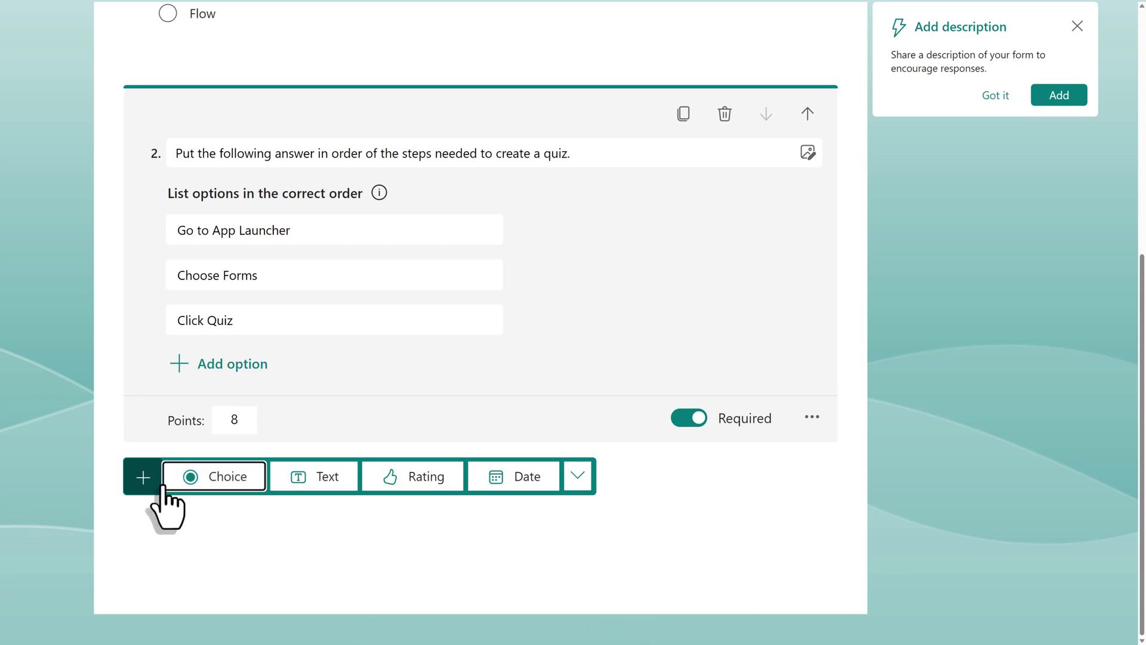
left_click(219, 478)
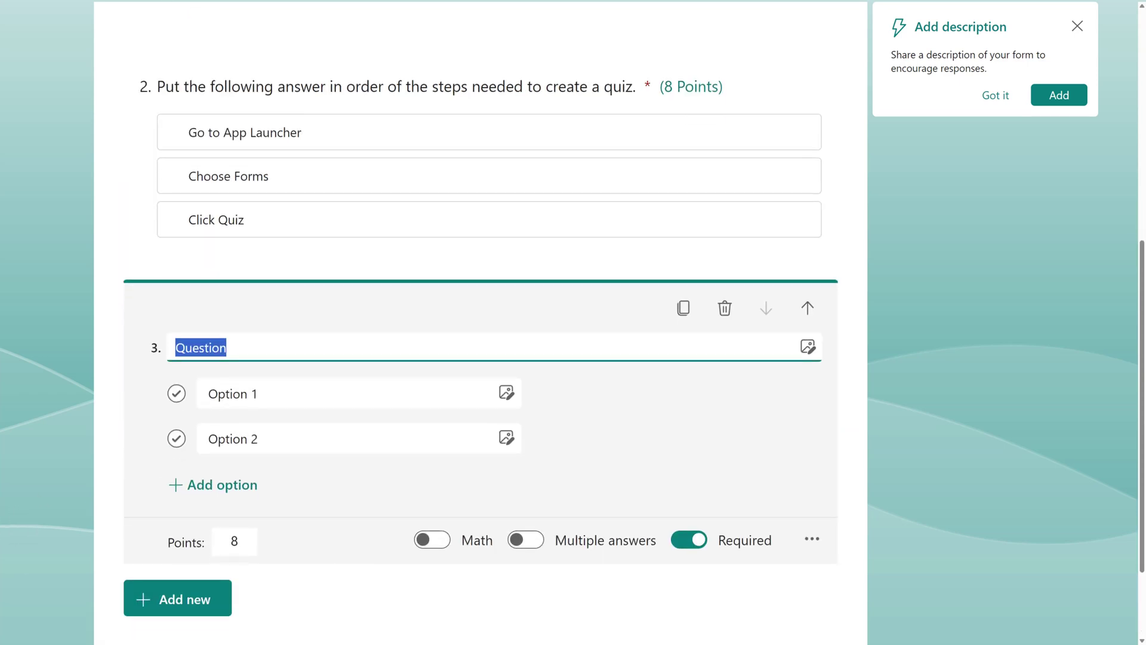
left_click(235, 349)
type("Forms are always associated with your personal account.")
Name the third question's two options "True" and "False", and mark False as the correct answer
left_click(235, 395)
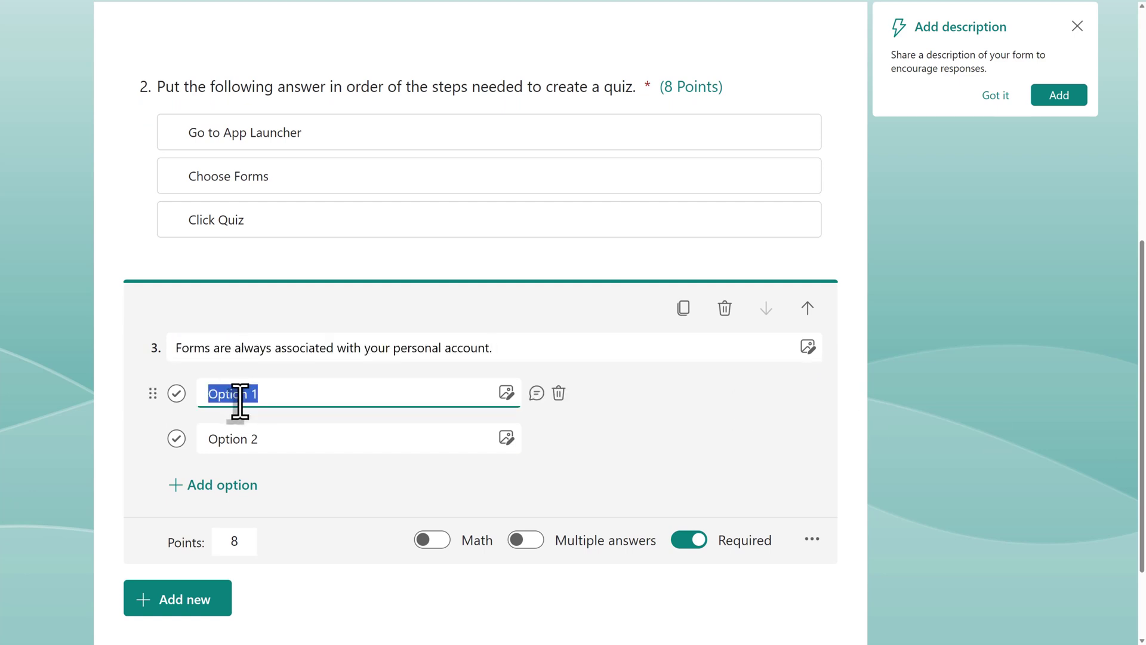
key("Tab")
key("Tab")
key("Tab")
key("Tab")
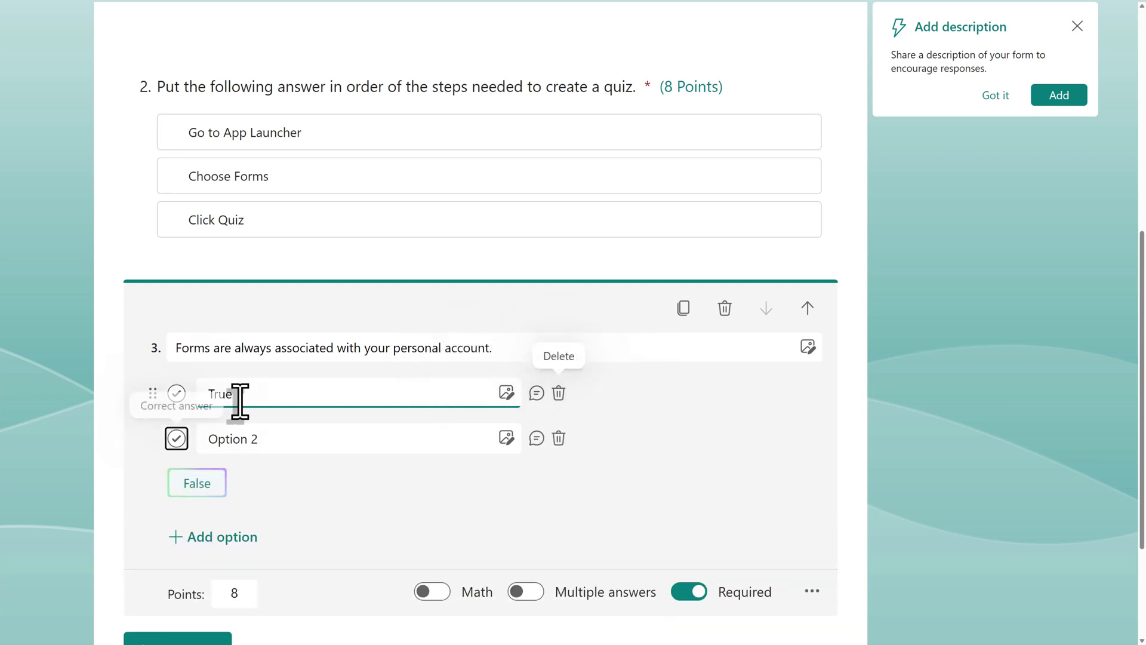
left_click(197, 484)
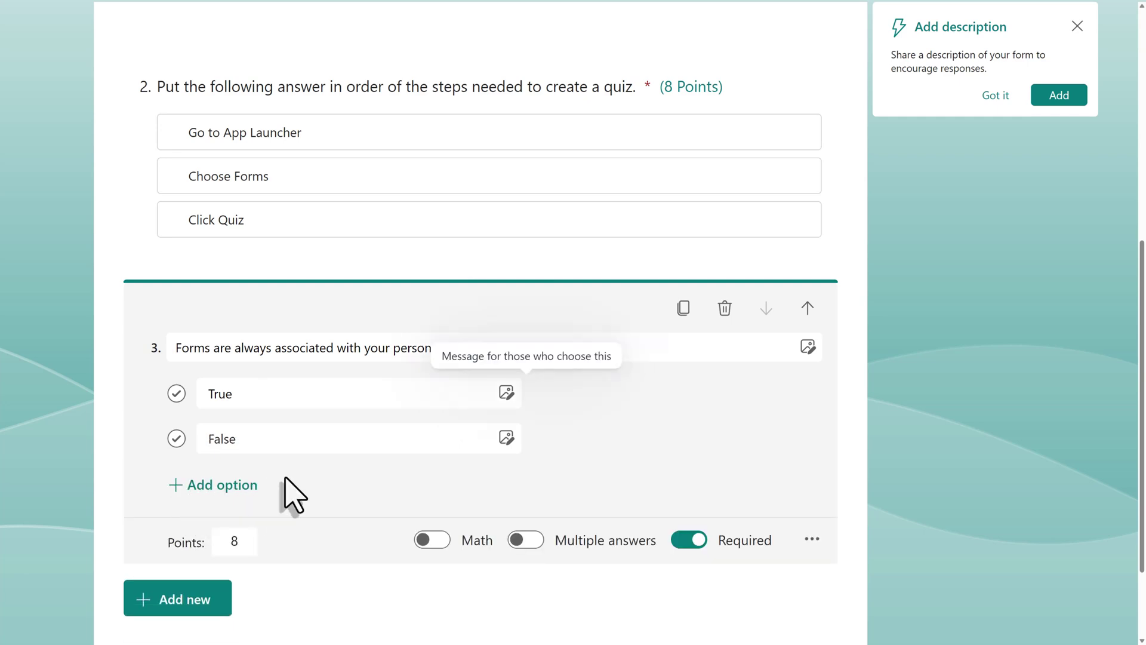
left_click(176, 438)
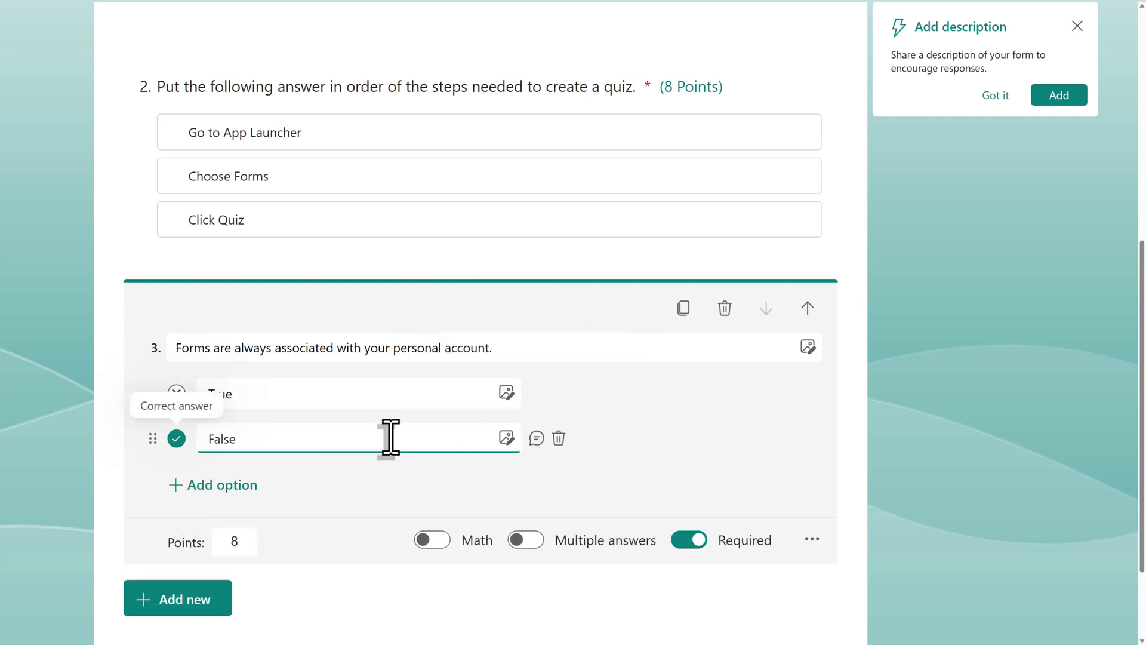
Give False the message "The default is a personal Form from the home page but you can create group forms too." and set the points to 5
left_click(536, 438)
type("T")
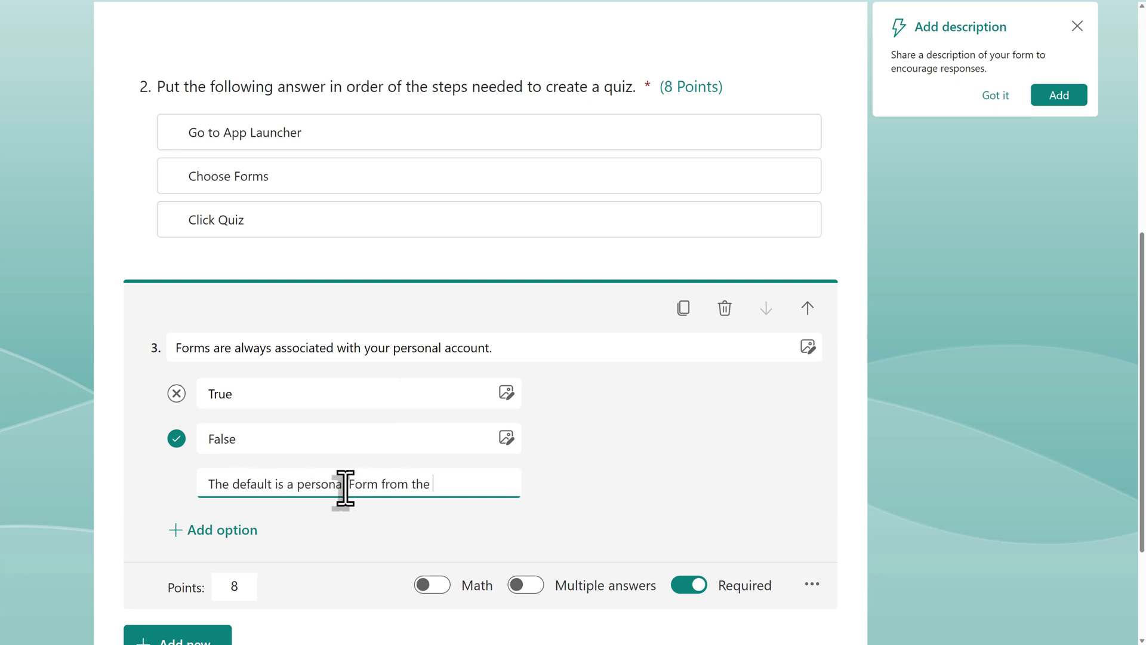
type("page but you can create gr")
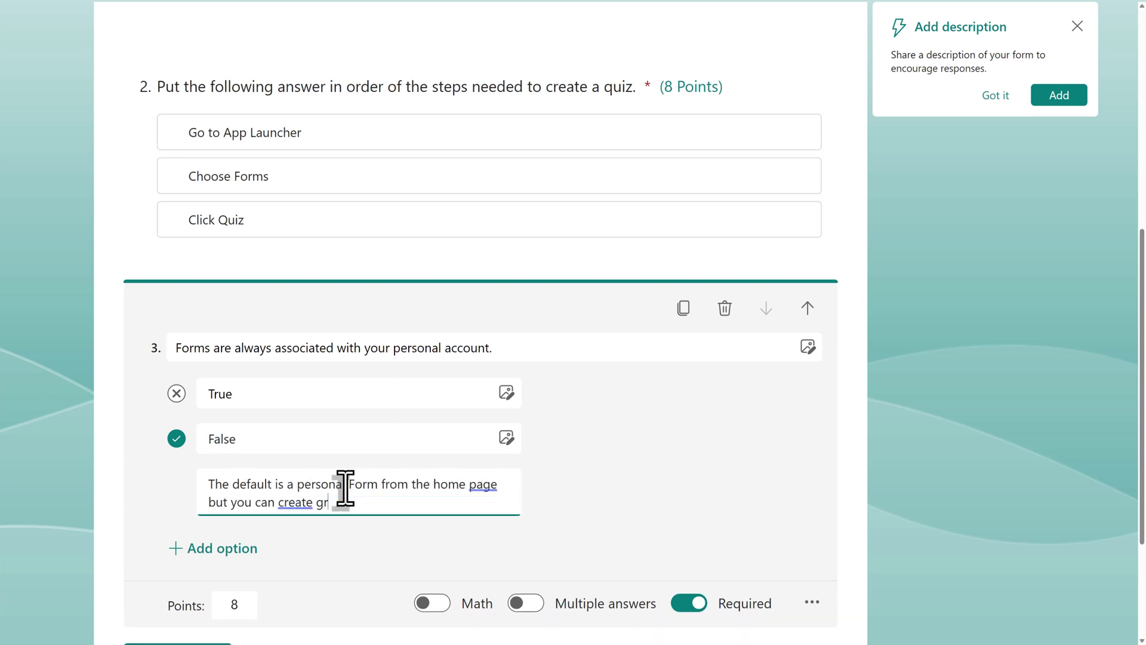
type("o.")
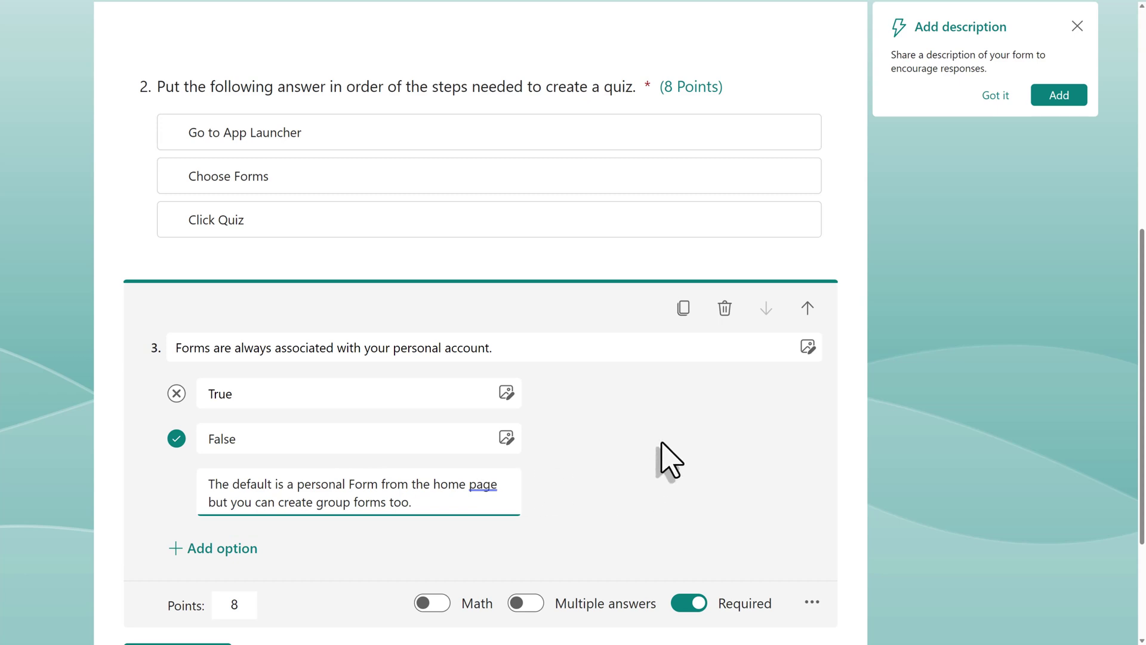
scroll(431, 492, "down", 3)
left_click(239, 429)
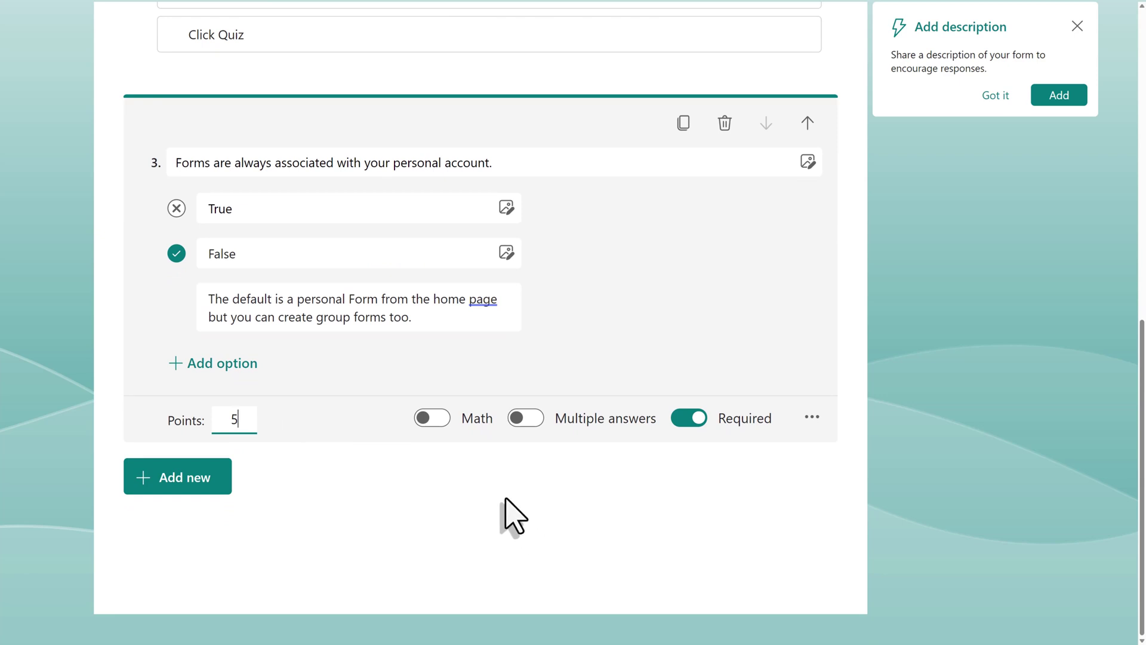
Add the suggested description to the quiz header
scroll(520, 505, "up", 3)
scroll(588, 531, "up", 2)
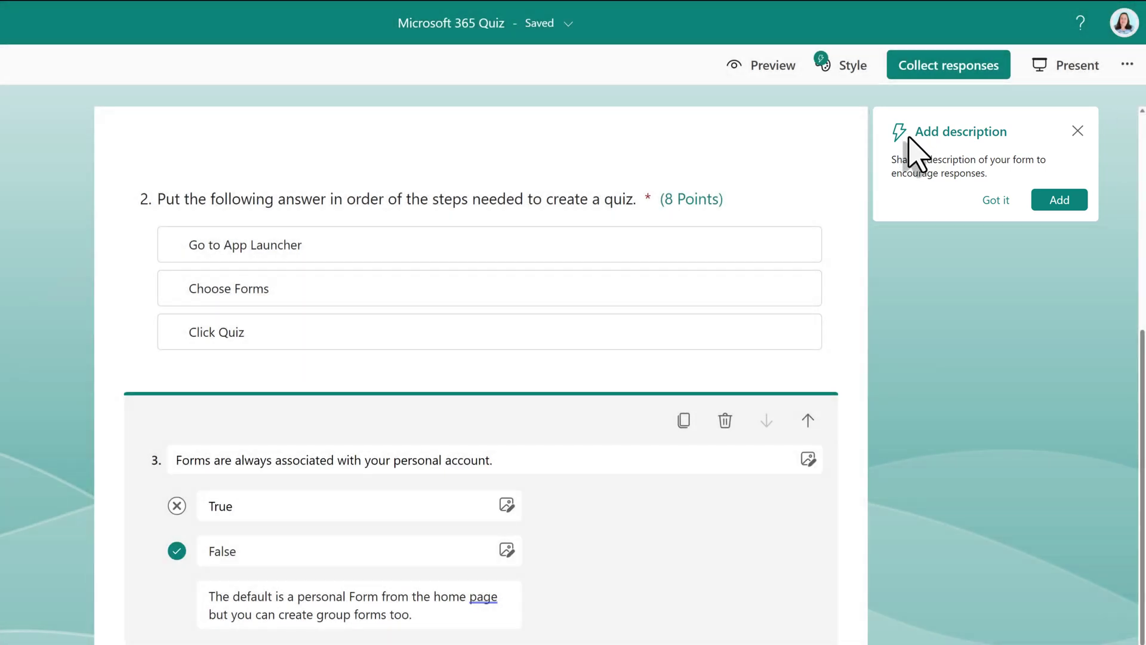
scroll(955, 198, "up", 8)
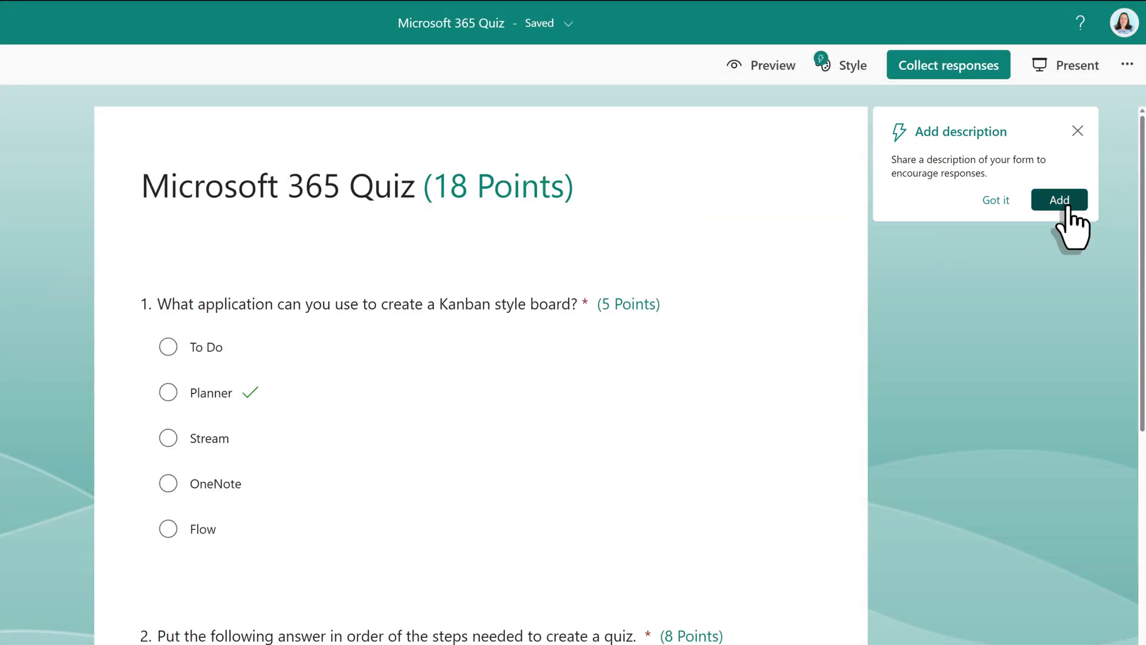
left_click(1061, 201)
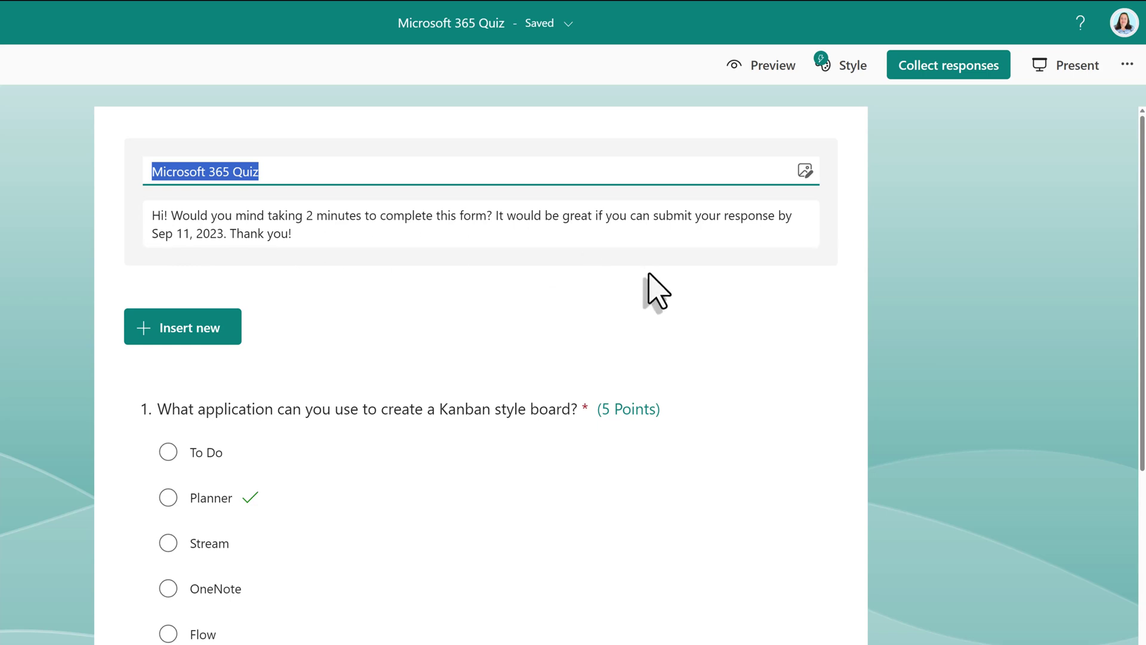
Apply the suggested purple style with the graduation cap and books illustration to the quiz
left_click(846, 69)
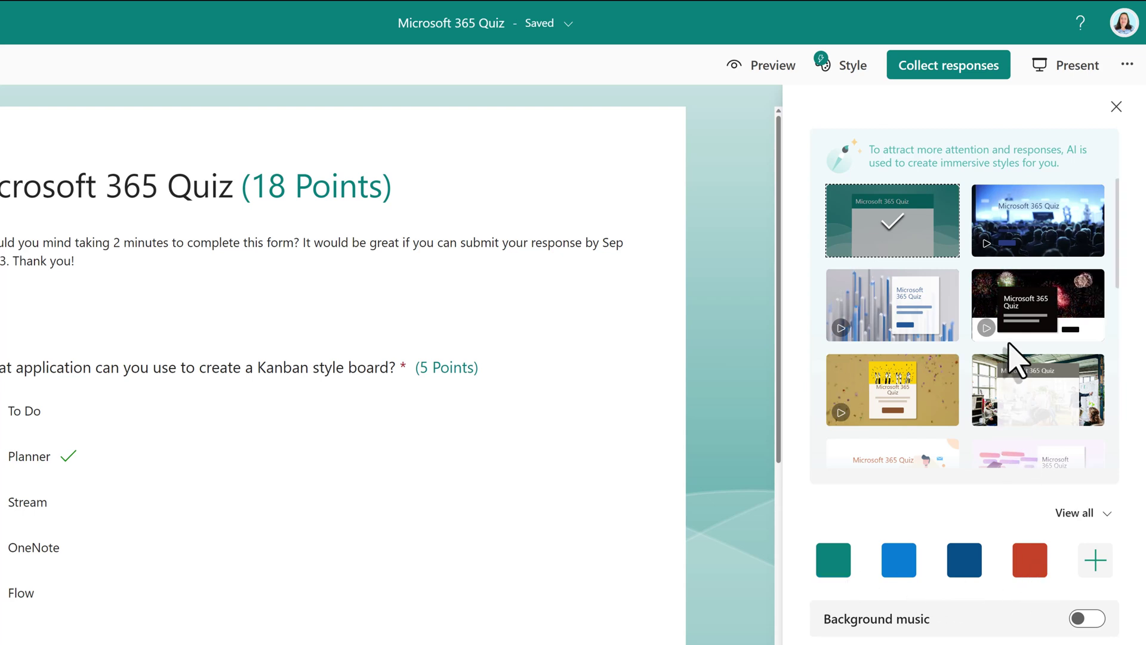
scroll(1016, 352, "down", 2)
scroll(1012, 353, "down", 5)
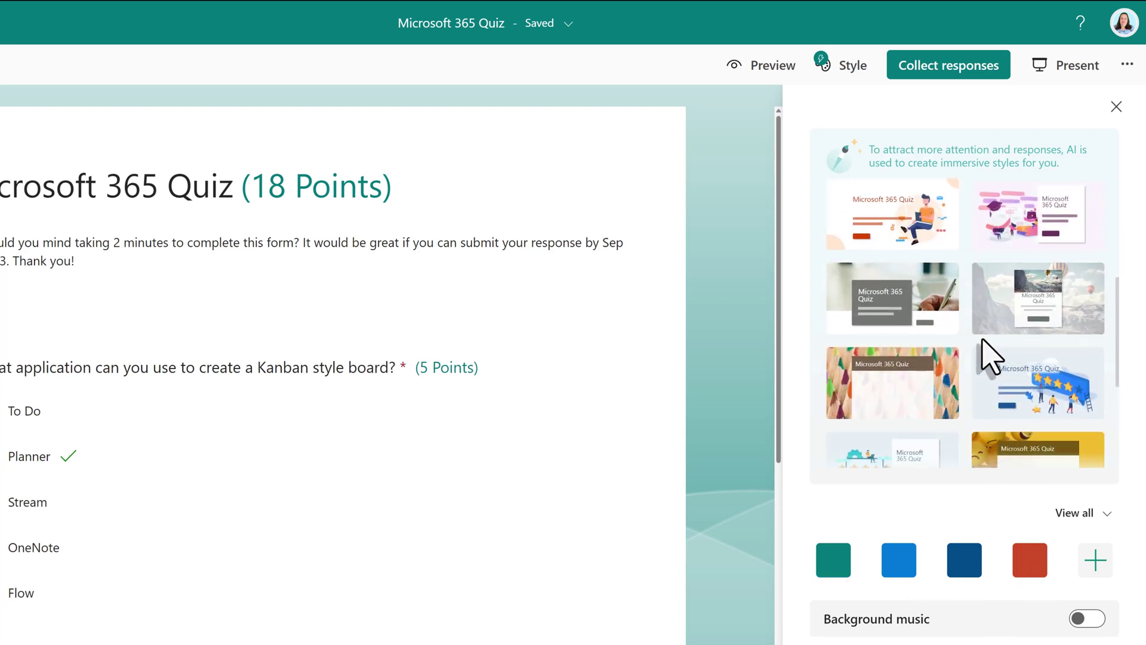
scroll(985, 342, "down", 2)
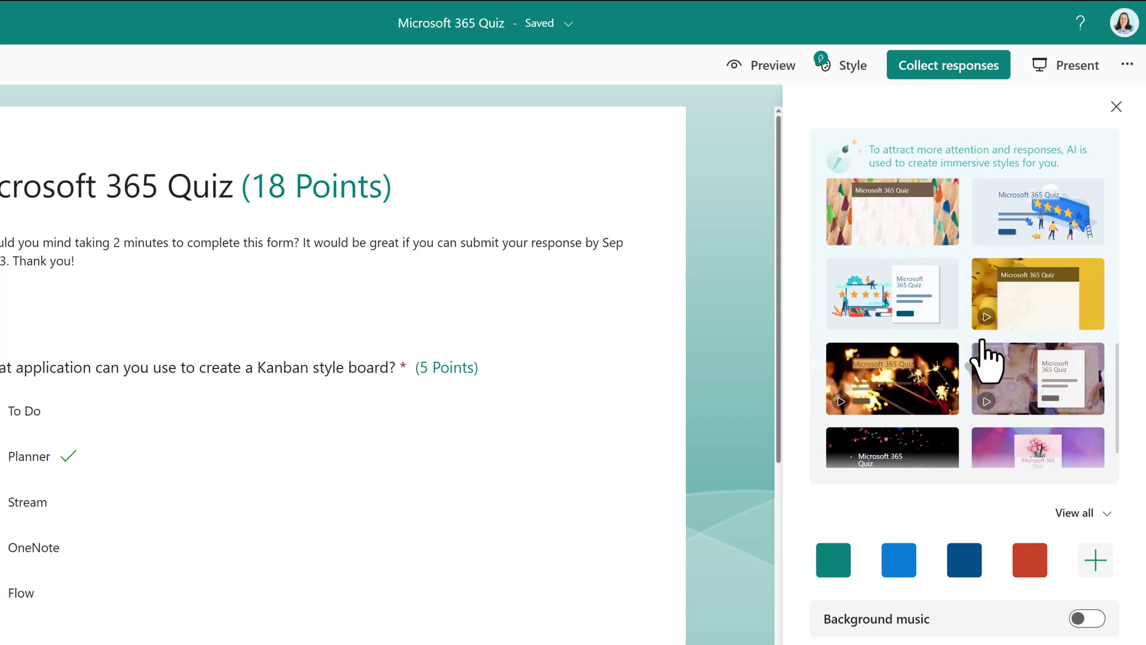
scroll(1006, 343, "up", 3)
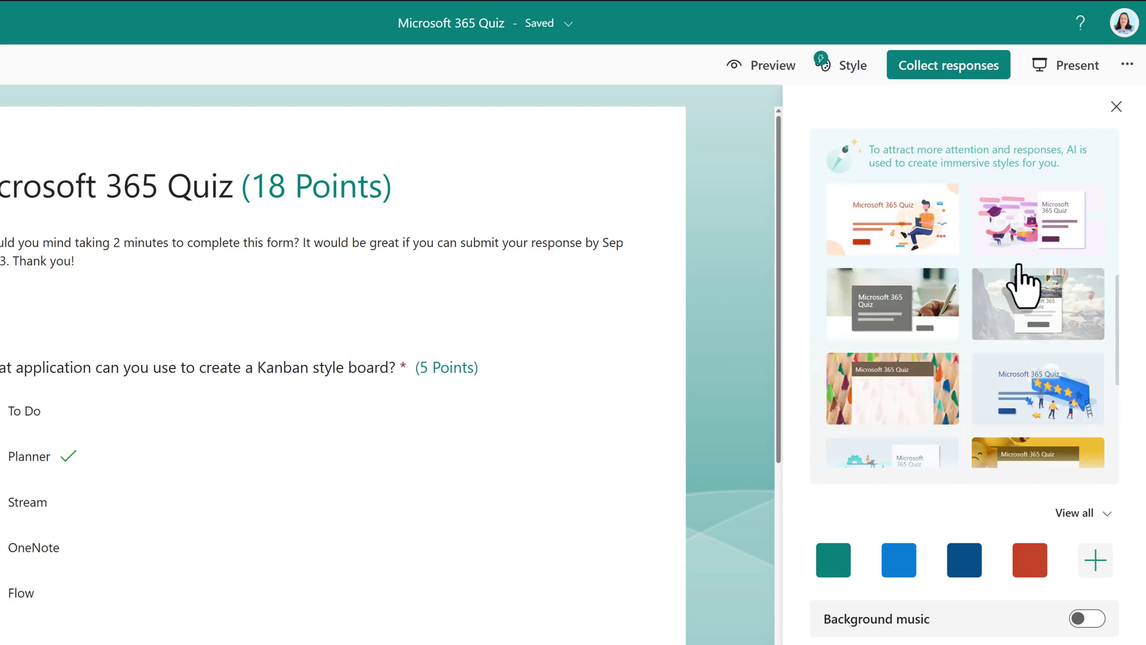
left_click(1016, 227)
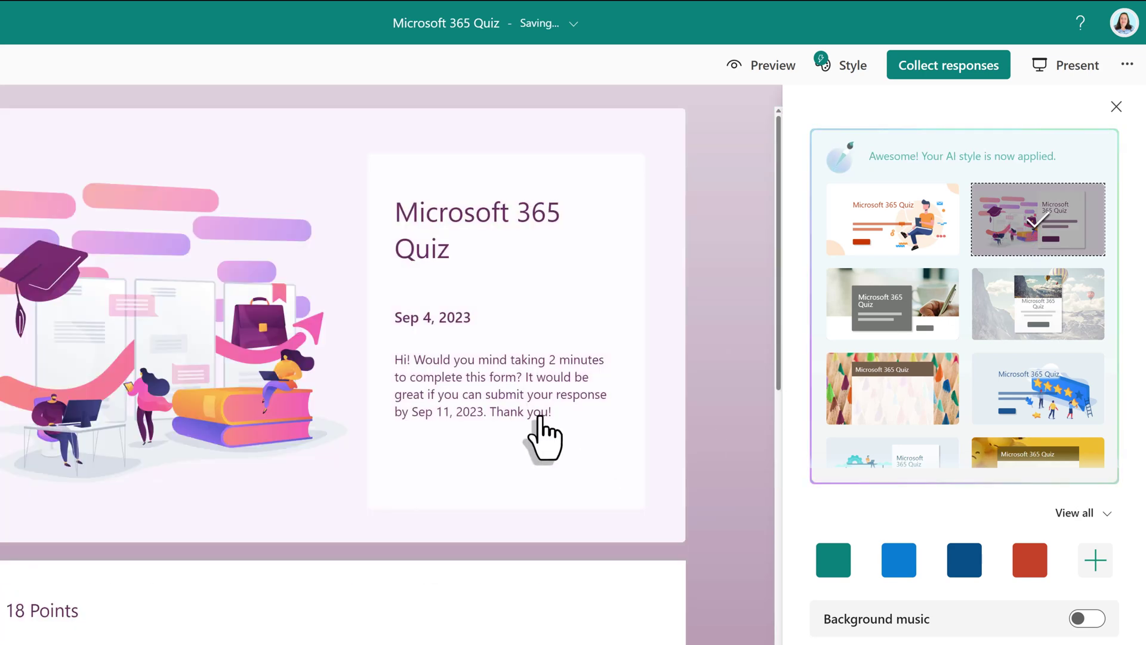
left_click(1116, 107)
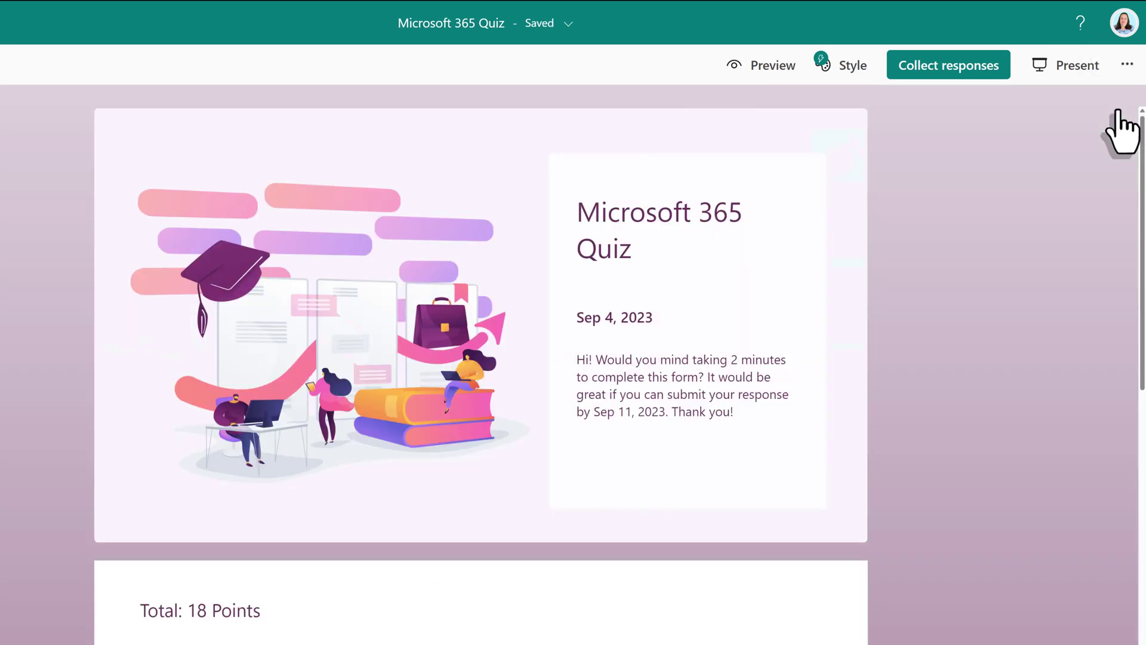
Turn off One response per person in the quiz settings so respondents can make multiple attempts
left_click(1125, 71)
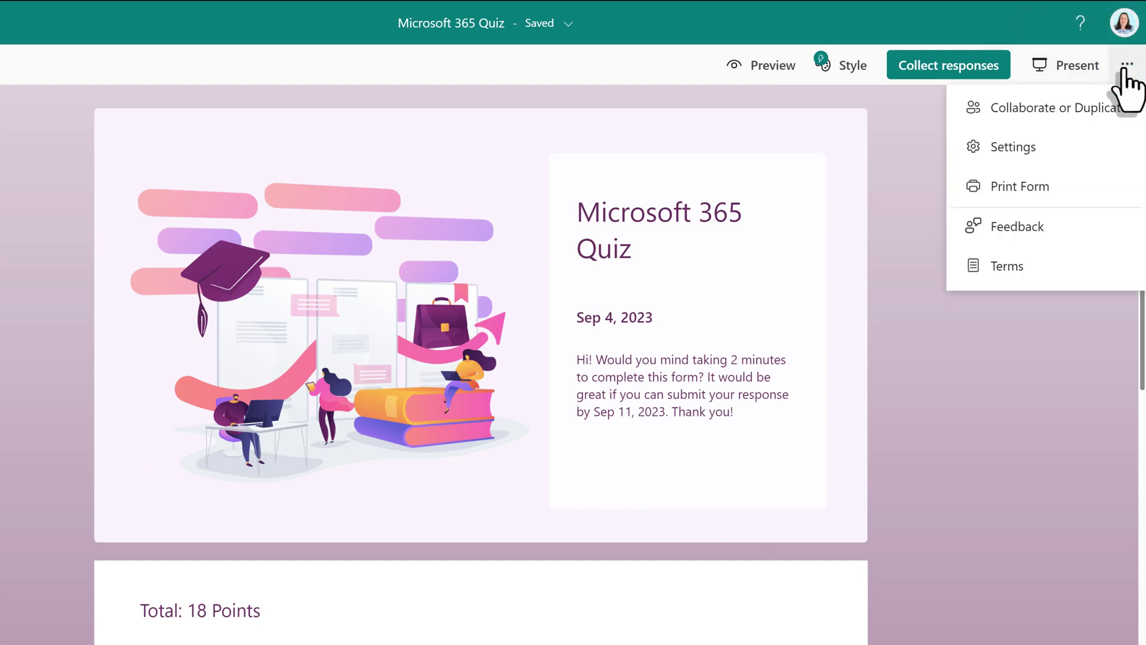
left_click(1020, 149)
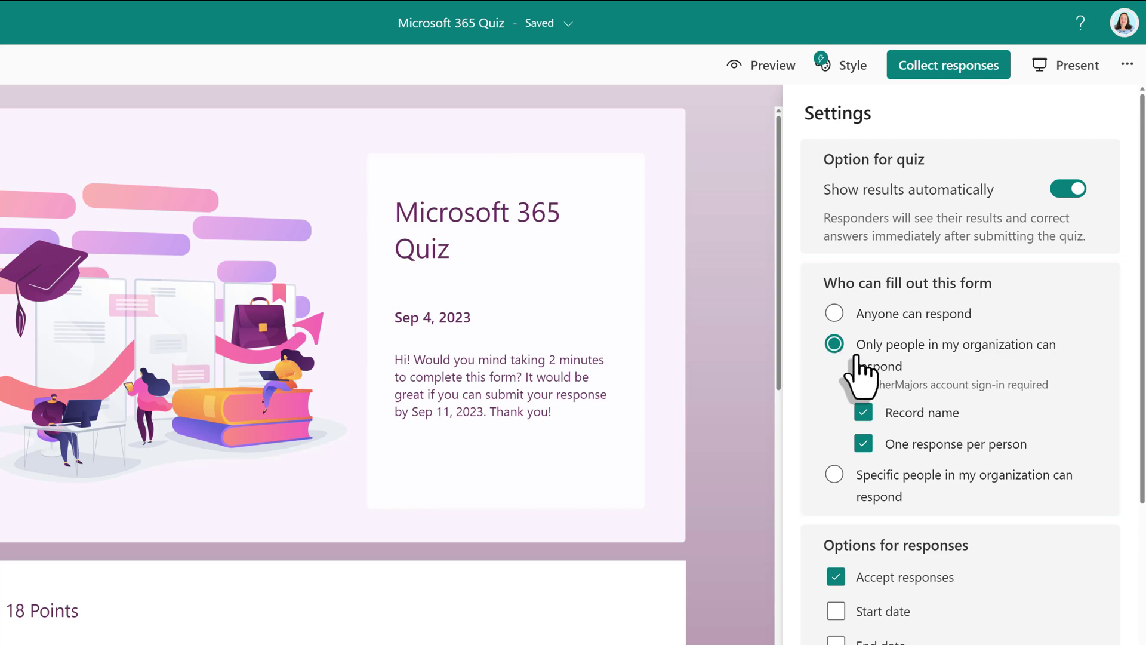
scroll(863, 359, "down", 2)
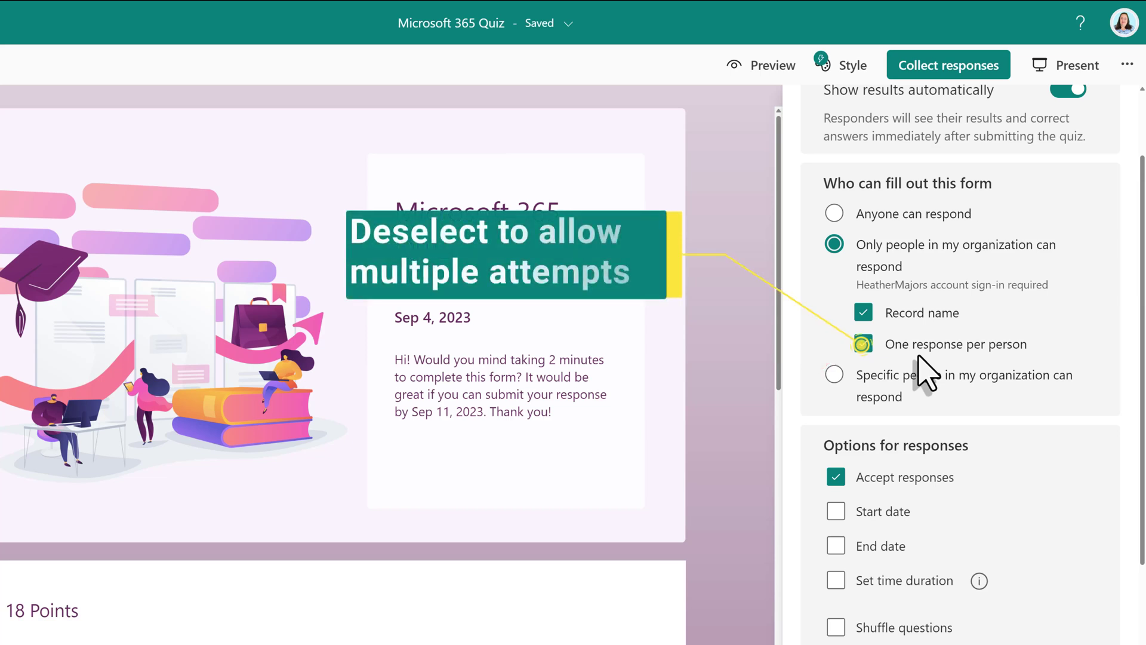
left_click(862, 345)
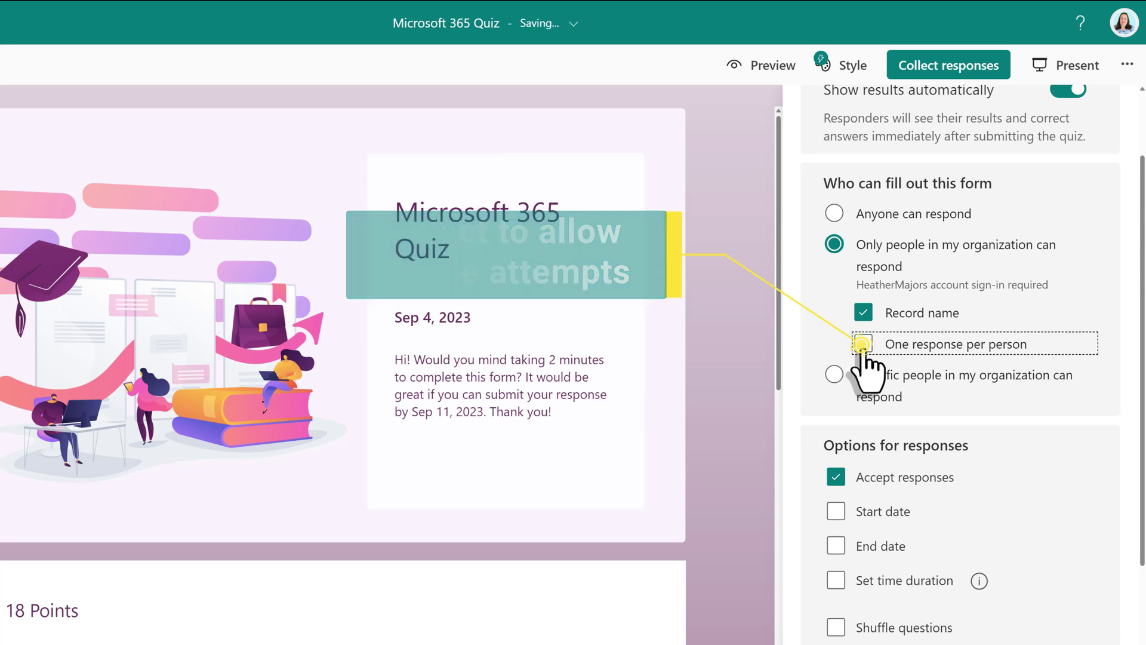
Enable a start date for responses and set it to 9/6/2023 at 7:00 AM
scroll(975, 468, "down", 3)
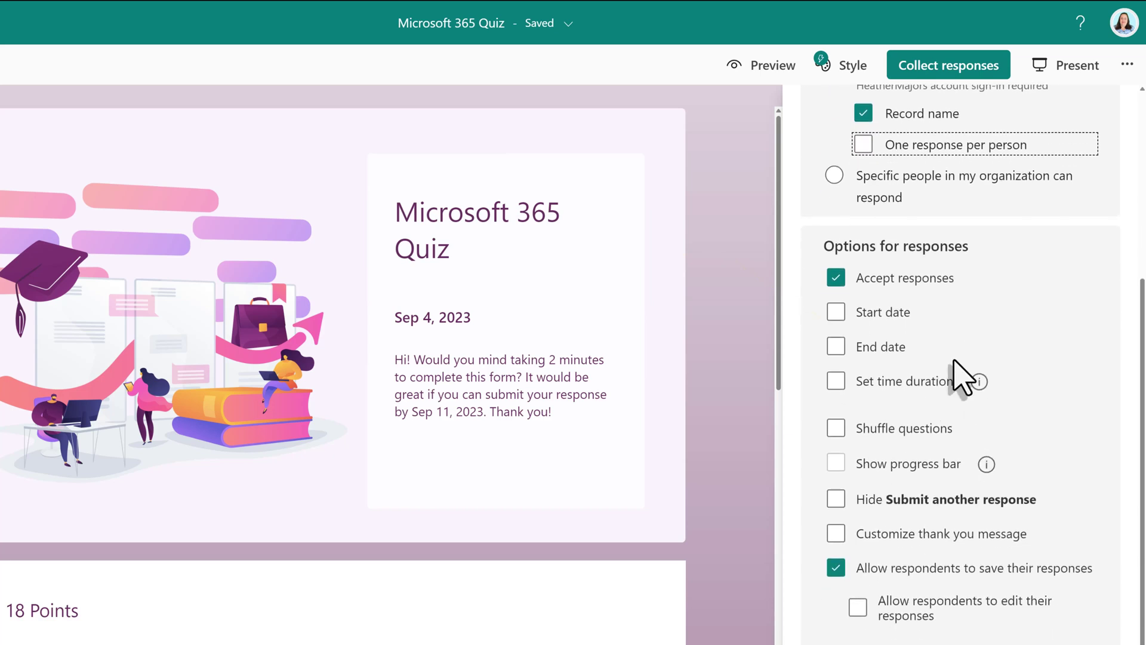
scroll(982, 357, "down", 1)
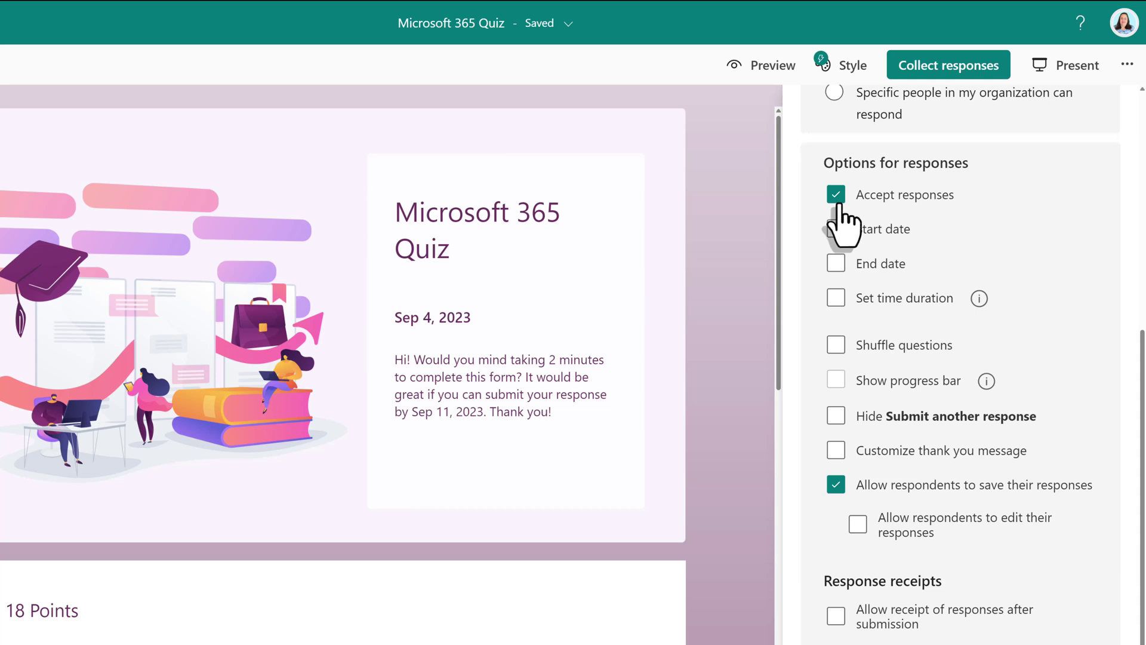
left_click(837, 230)
left_click(964, 270)
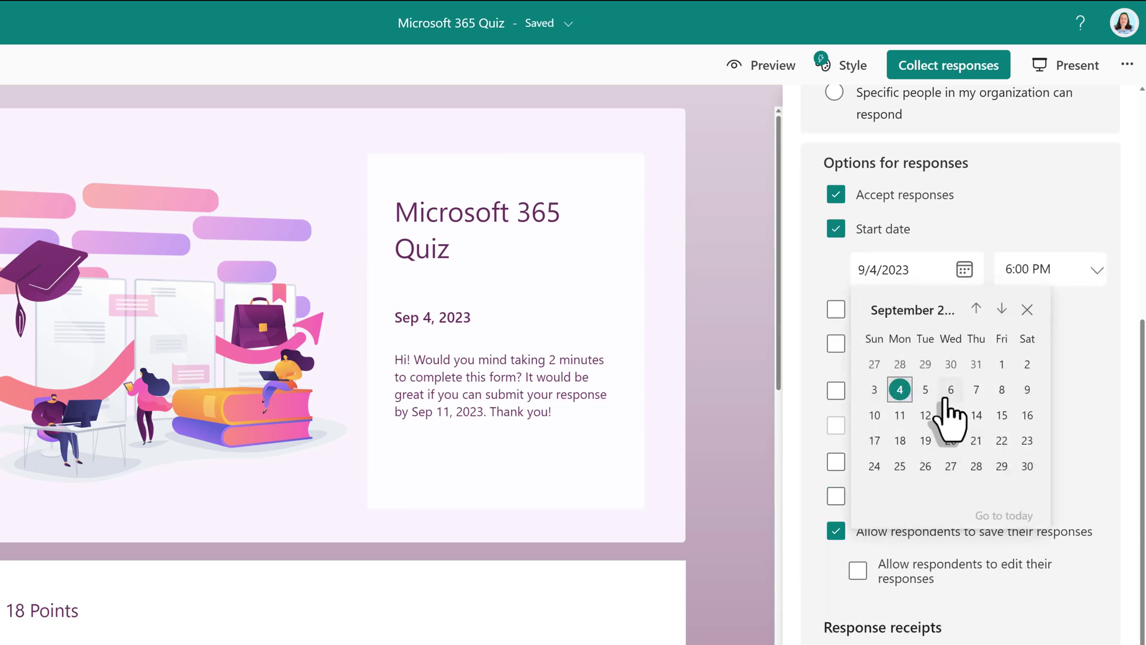
left_click(950, 392)
left_click(1098, 272)
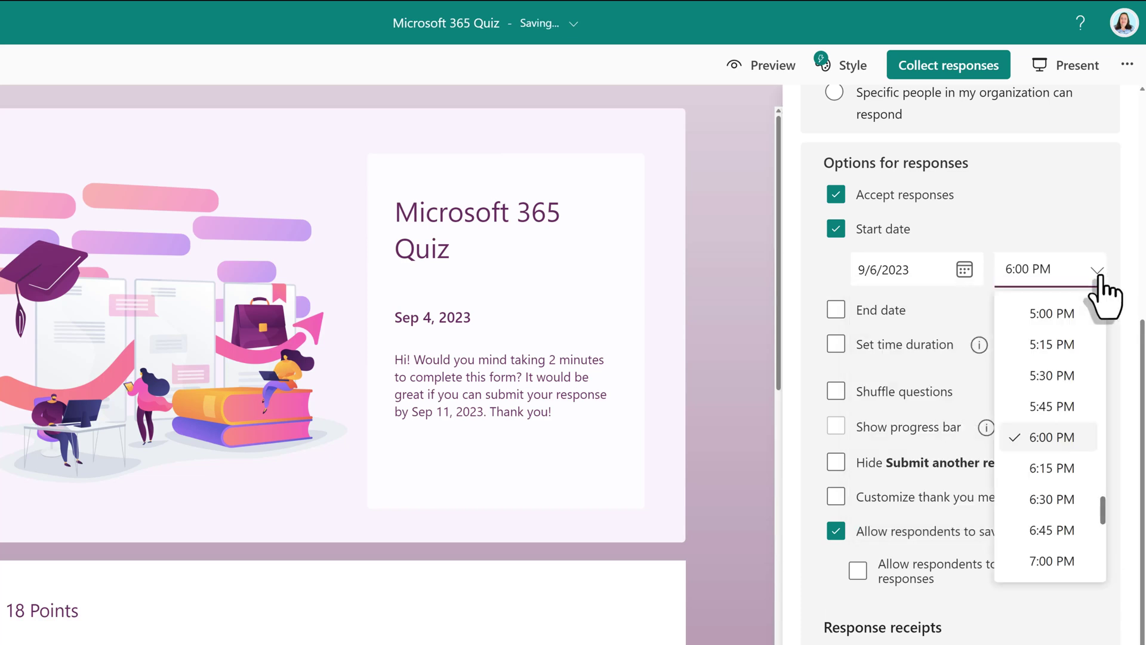
scroll(1057, 428, "up", 15)
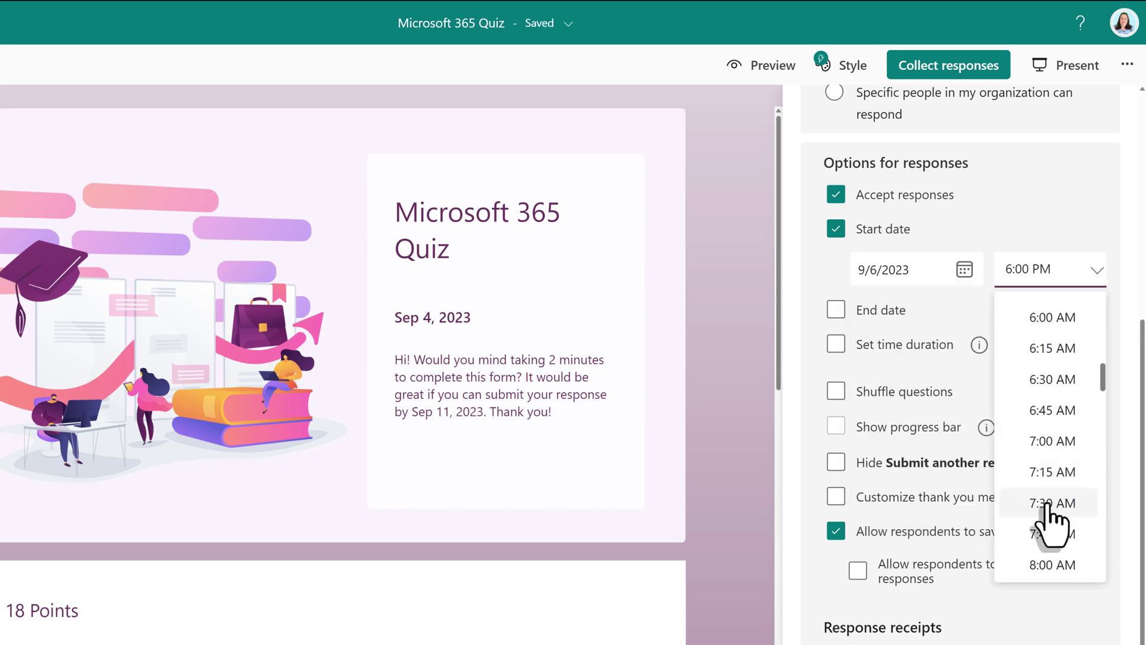
left_click(1053, 441)
Enable an end date for responses on 9/6/2023 and set its time to 8:00 AM
left_click(837, 310)
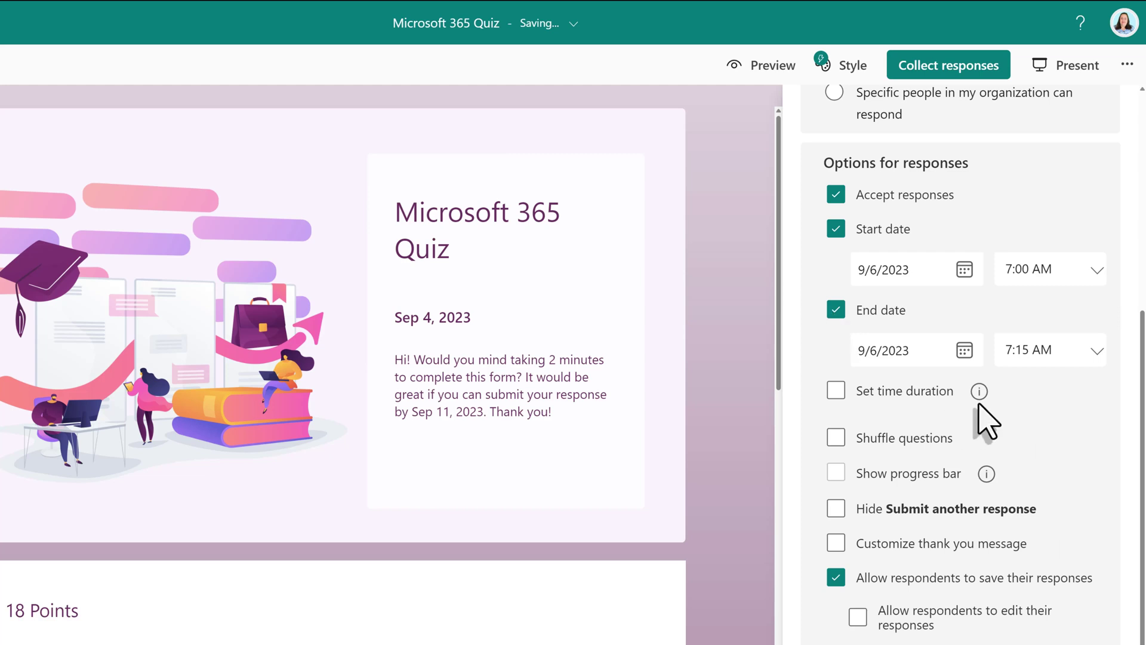
left_click(1097, 353)
scroll(1054, 567, "down", 2)
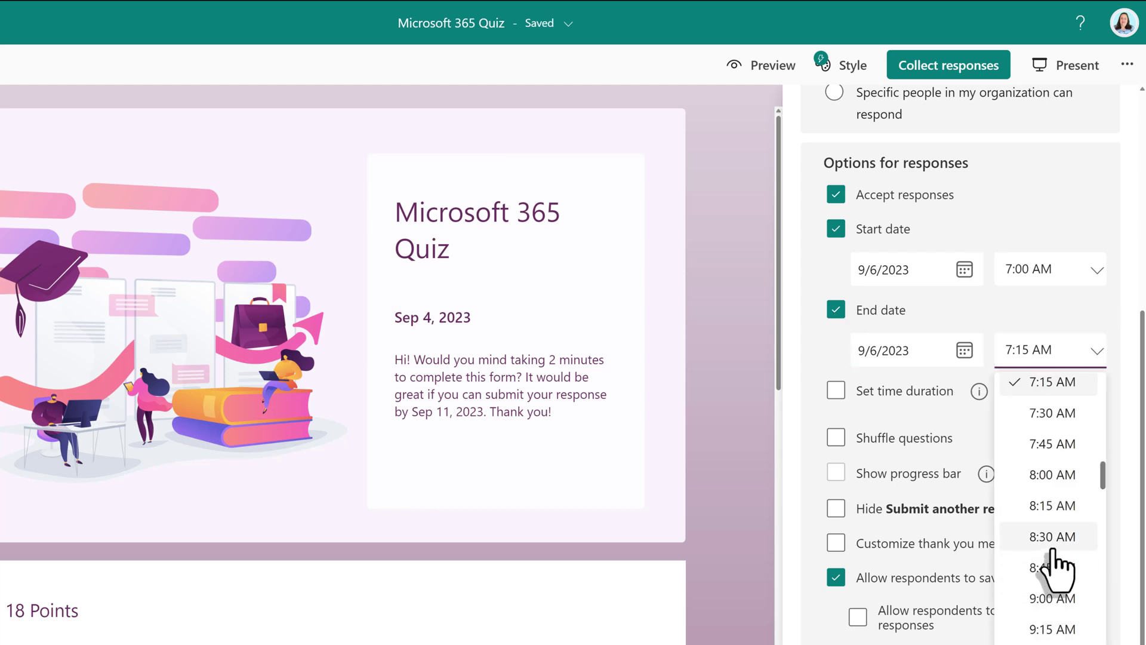
left_click(1054, 478)
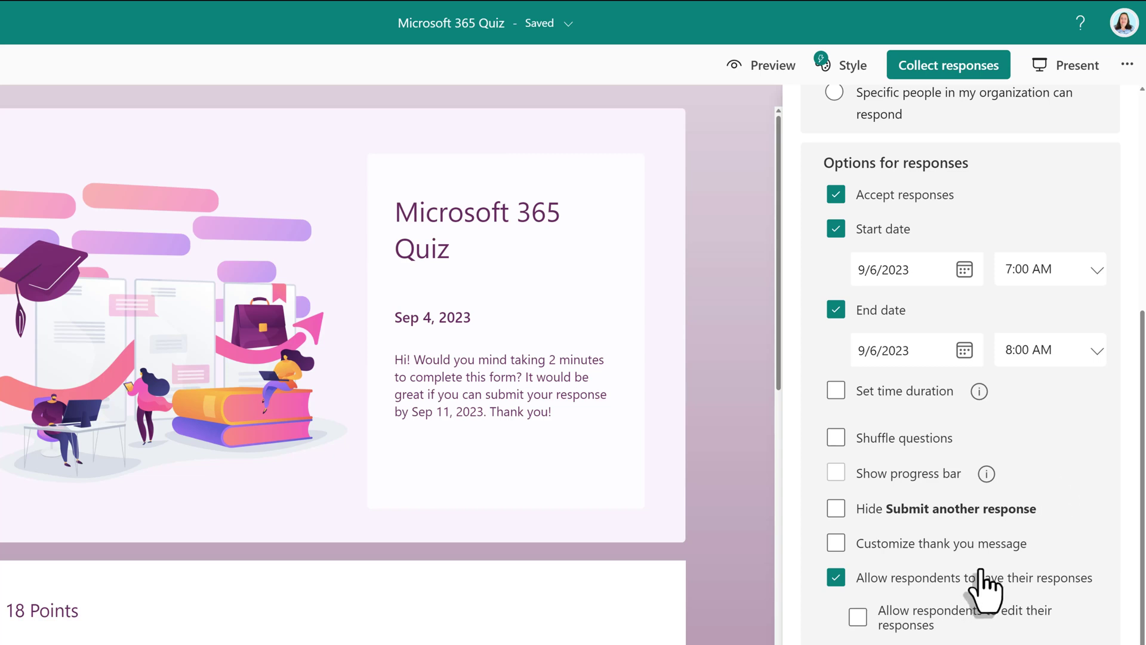
Try a 30-minute time duration for the quiz and turn it off
left_click(835, 391)
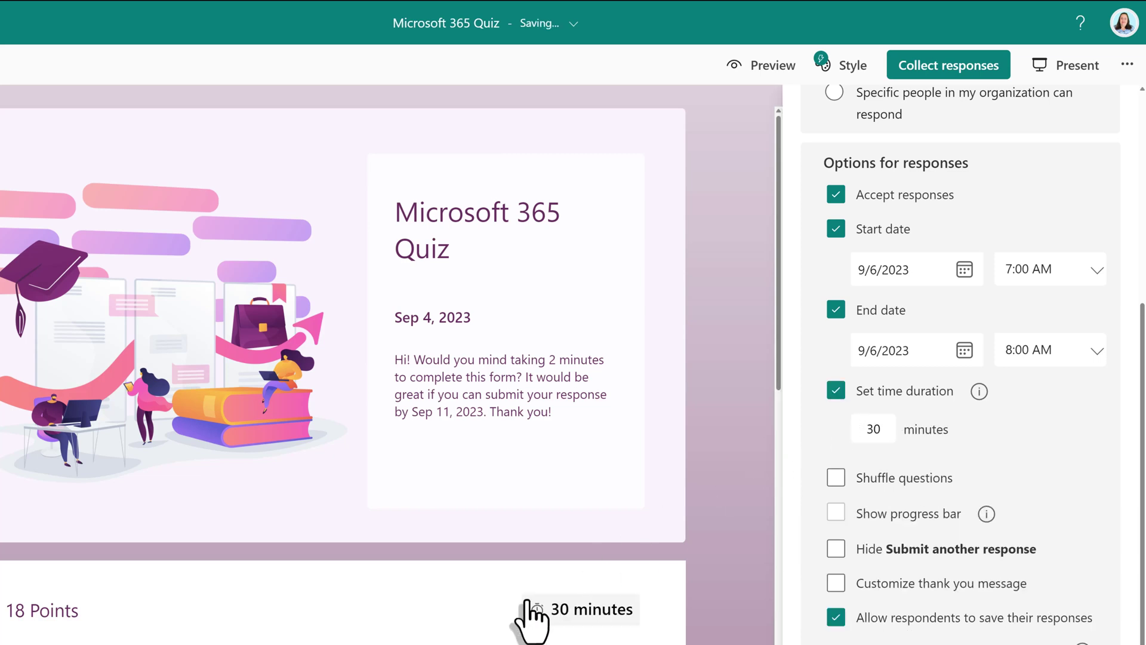
scroll(525, 513, "down", 5)
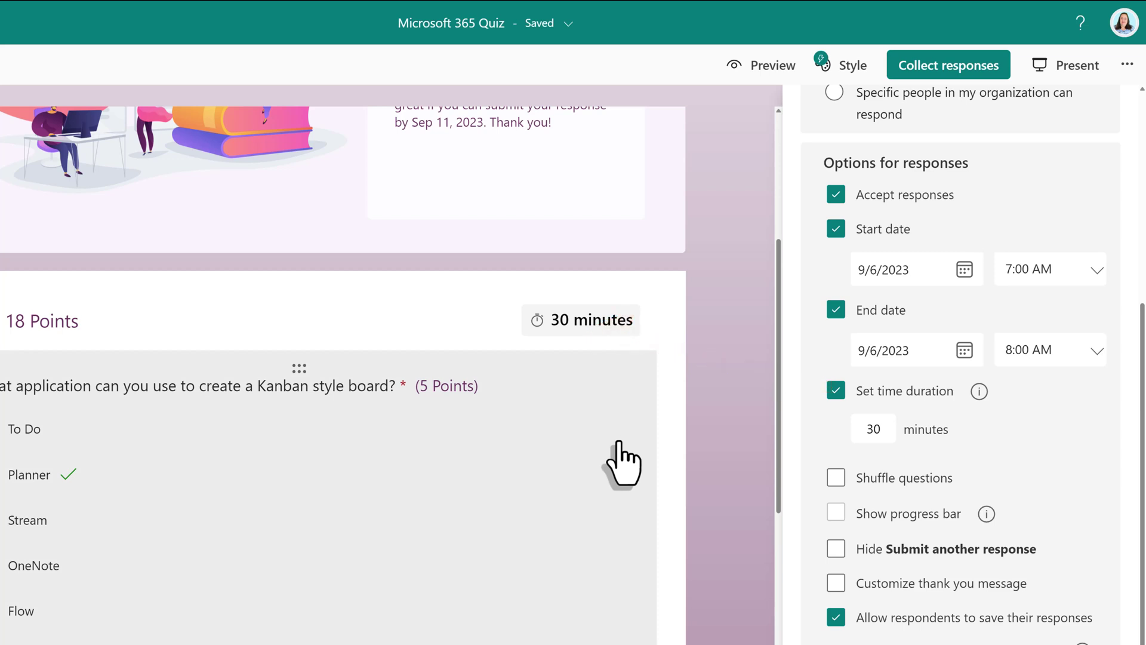
left_click(836, 390)
Allow respondents to edit their responses
scroll(824, 476, "down", 2)
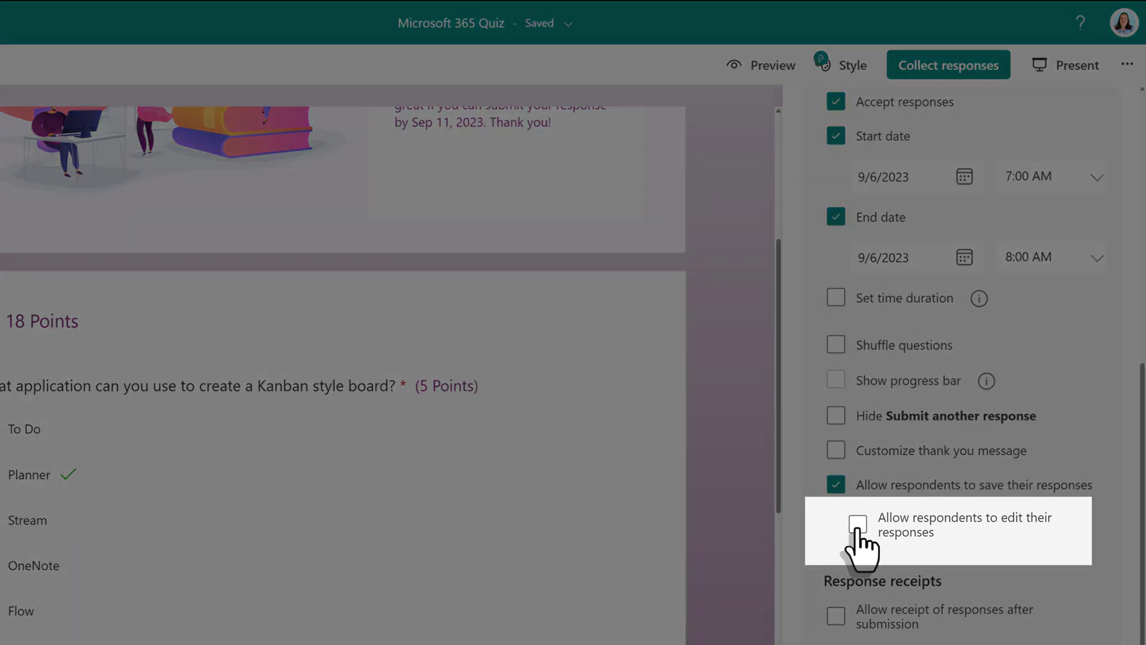
left_click(858, 525)
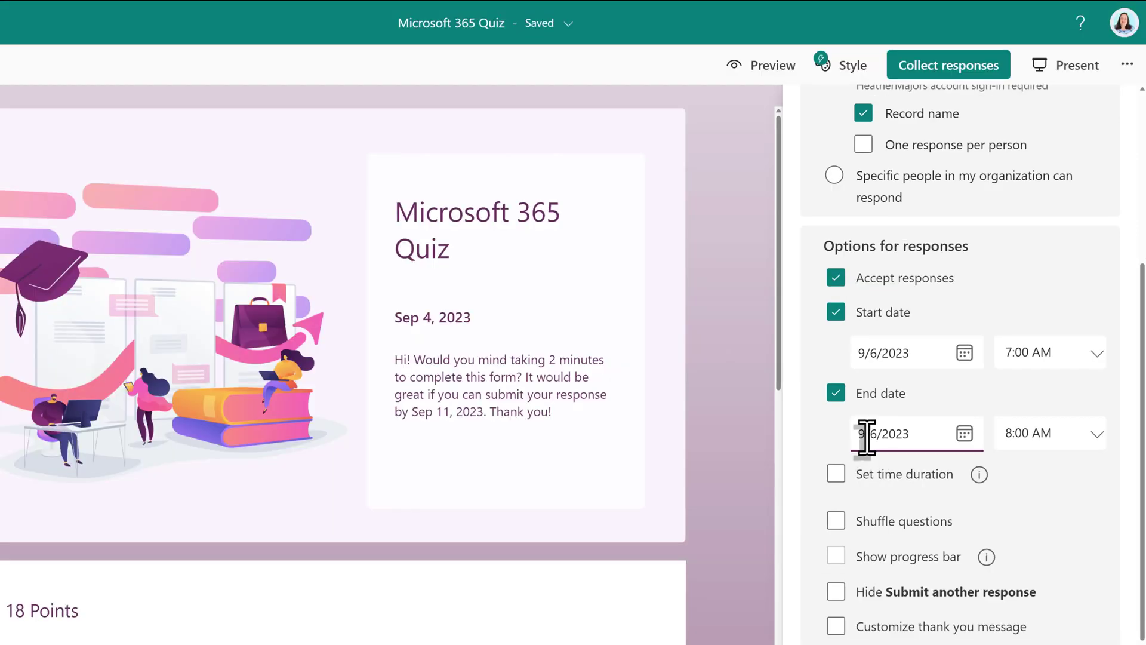
Turn off both the start date and the end date for quiz responses
left_click(836, 313)
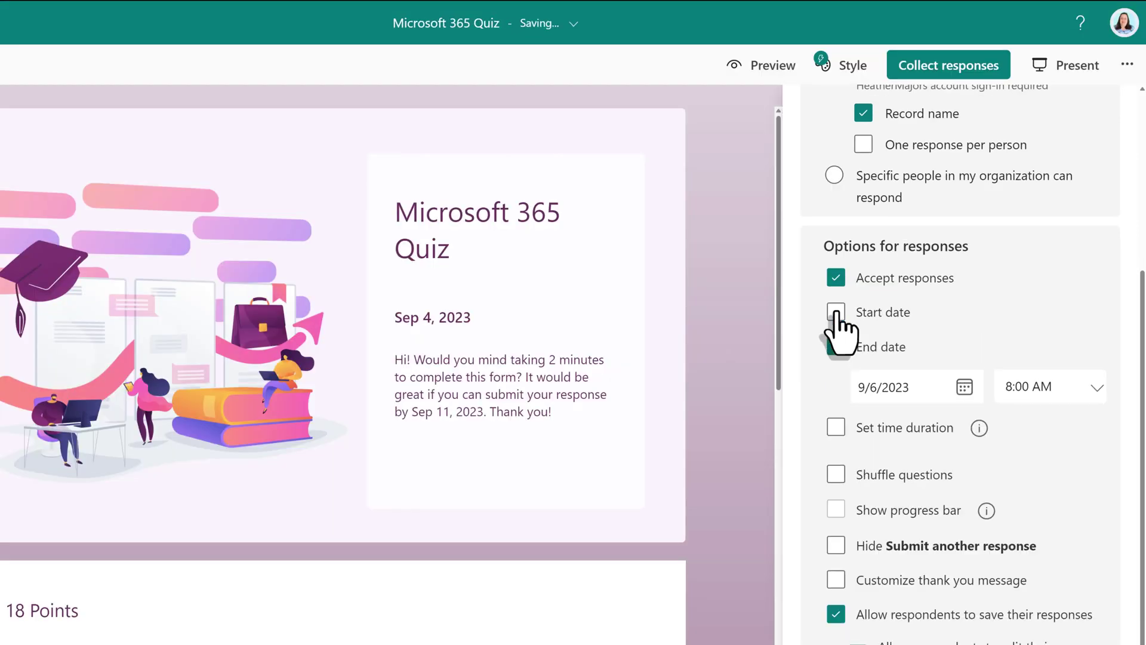
left_click(836, 348)
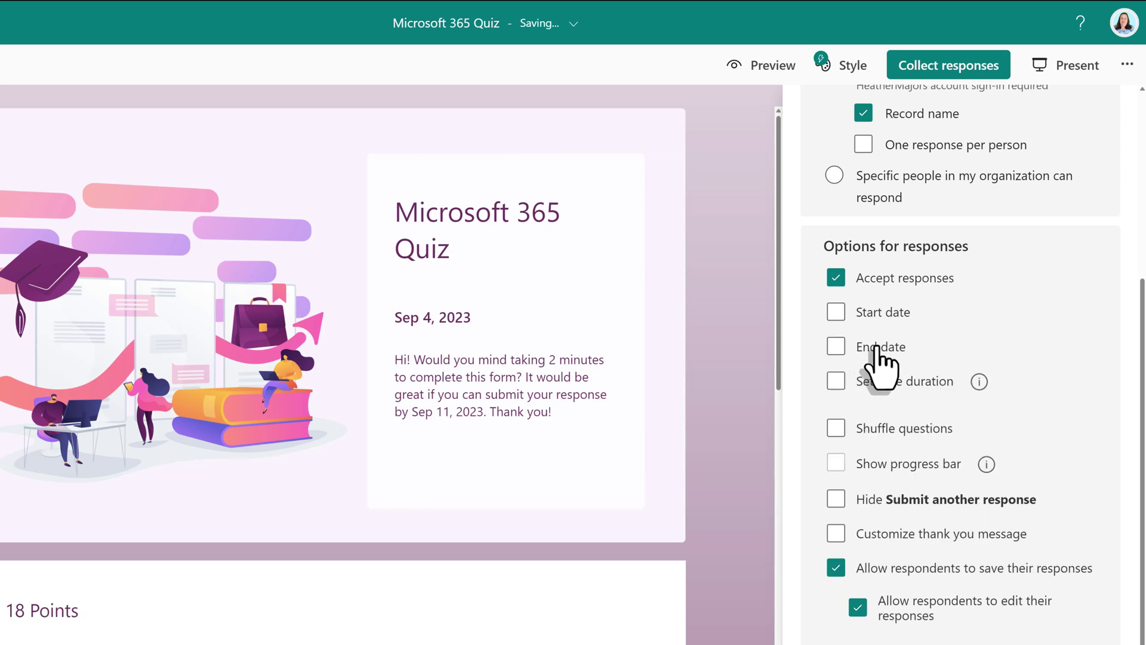
Preview and start the quiz, answer question 1 with Planner and order question 2 as Go to App Launcher, Choose Forms, Click Quiz
left_click(765, 83)
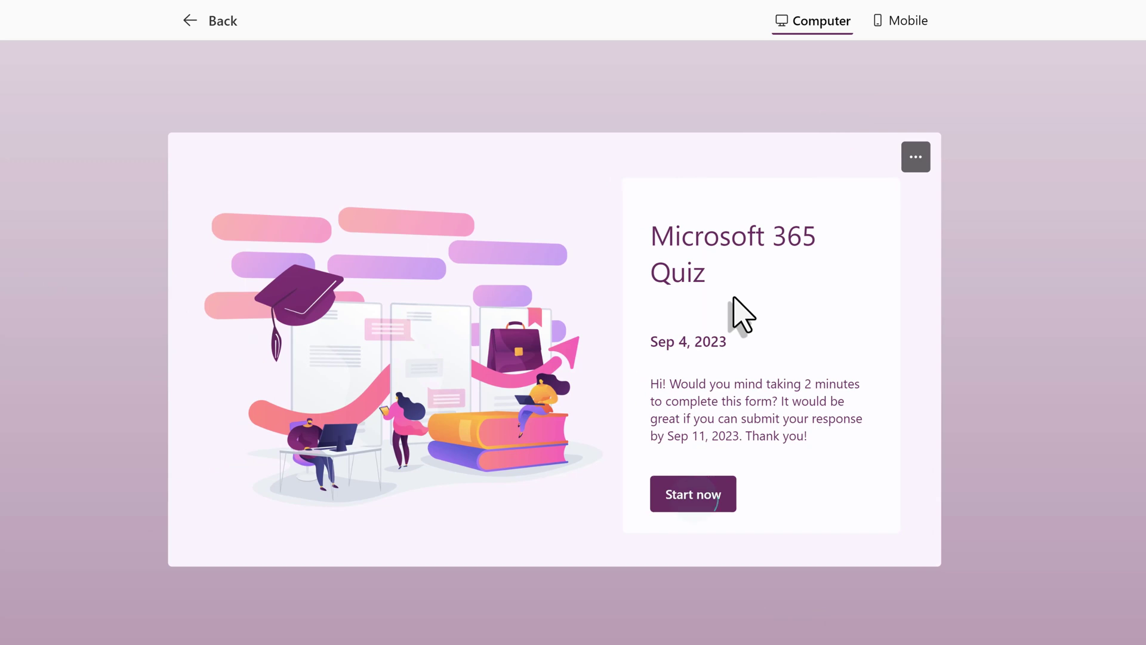
left_click(693, 495)
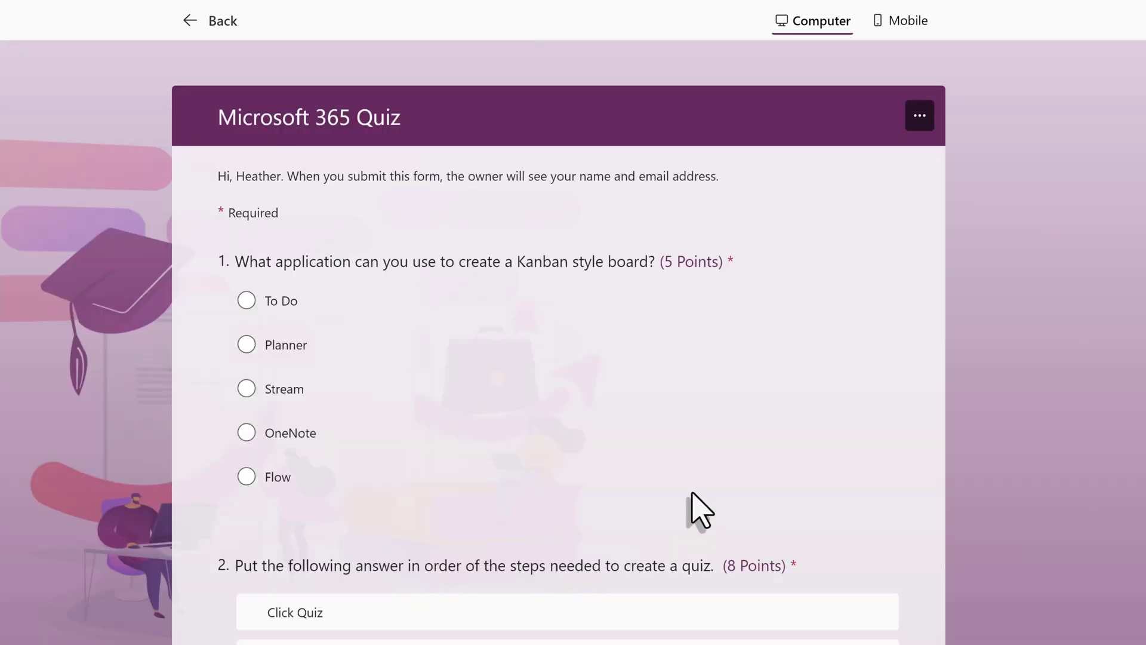
left_click(246, 344)
scroll(477, 454, "down", 5)
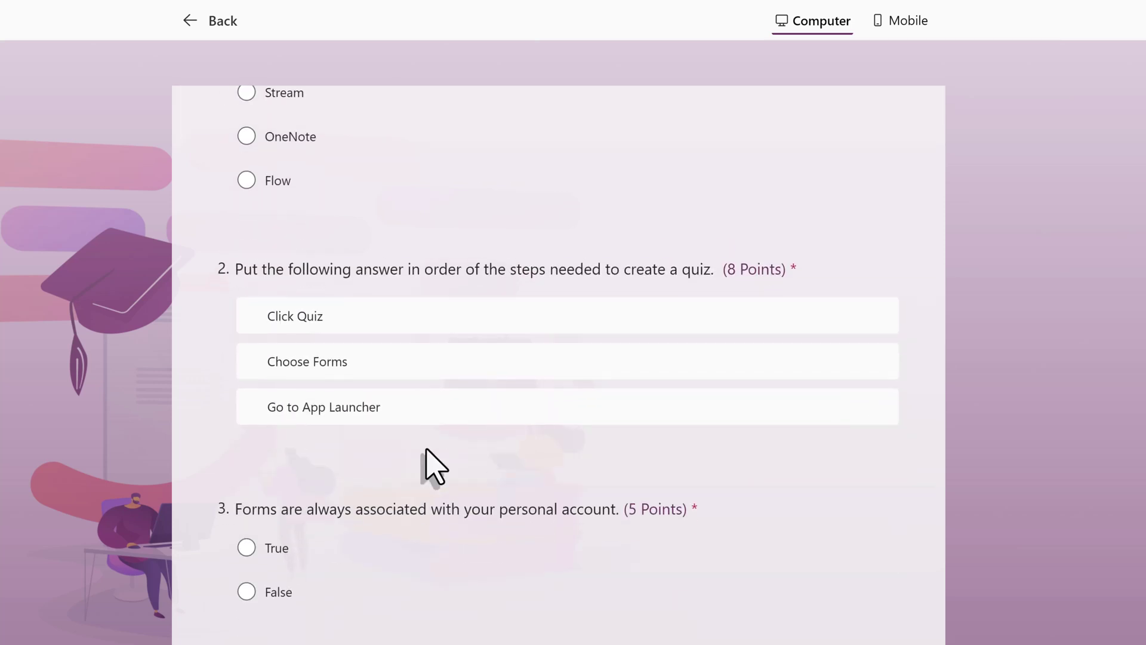
left_click_drag(372, 410, 362, 330)
left_click_drag(373, 407, 368, 361)
Answer question 3 with True and submit the quiz with an email receipt requested
scroll(452, 439, "down", 3)
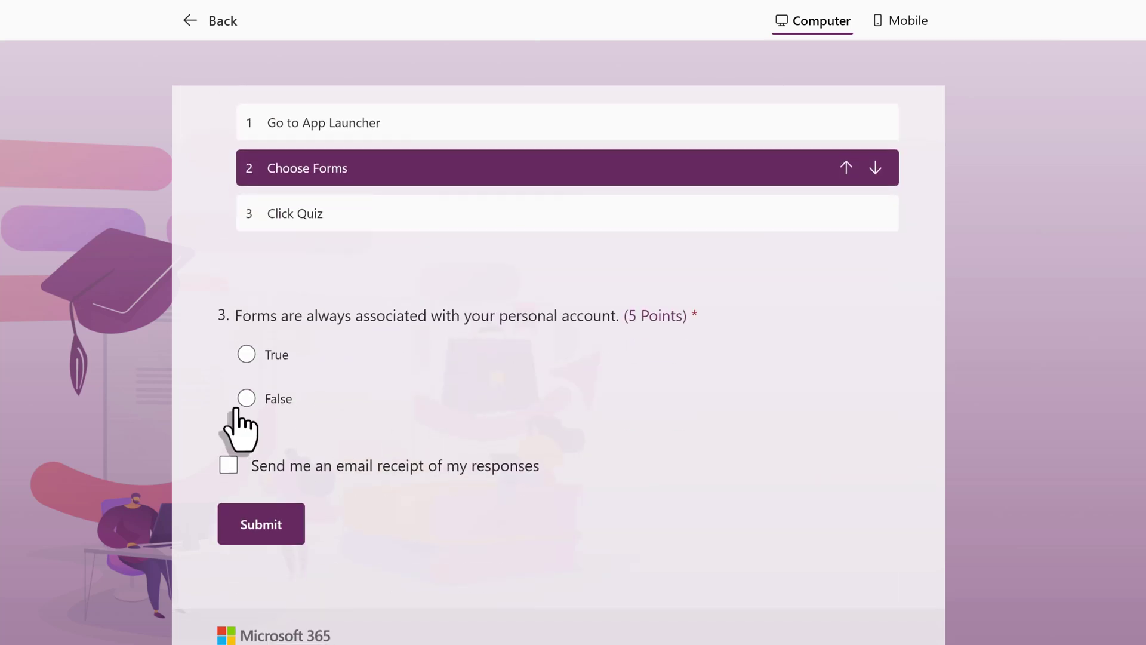
left_click(246, 354)
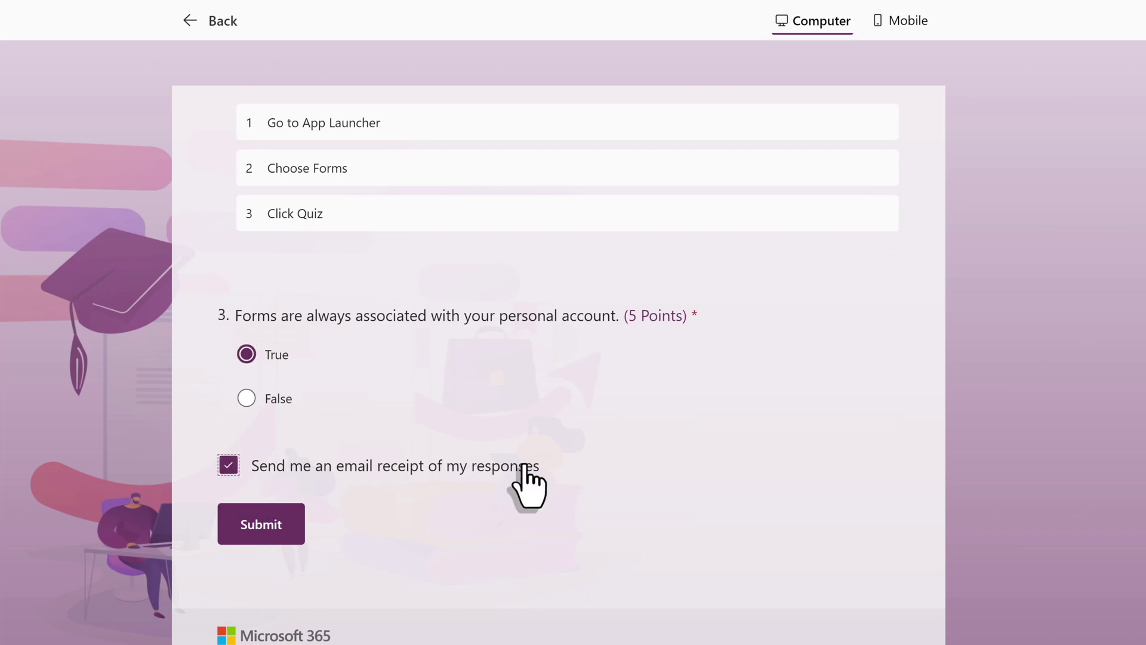
left_click(265, 526)
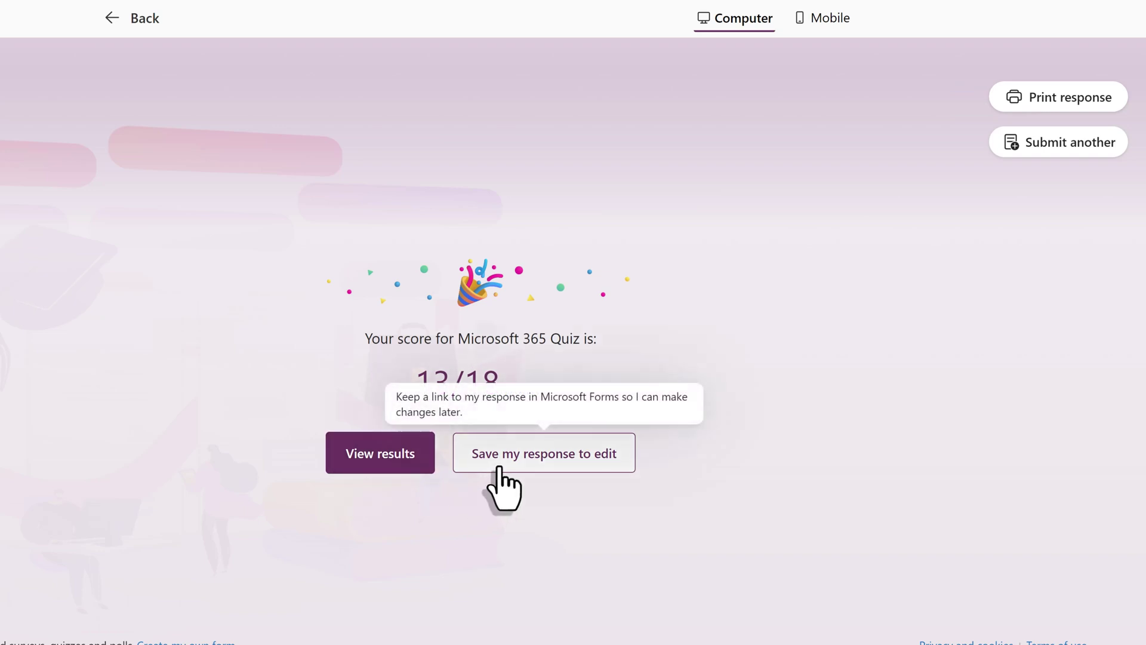
Save the submitted response for editing and open it from the filled Microsoft 365 Quiz to review the graded answers
left_click(516, 455)
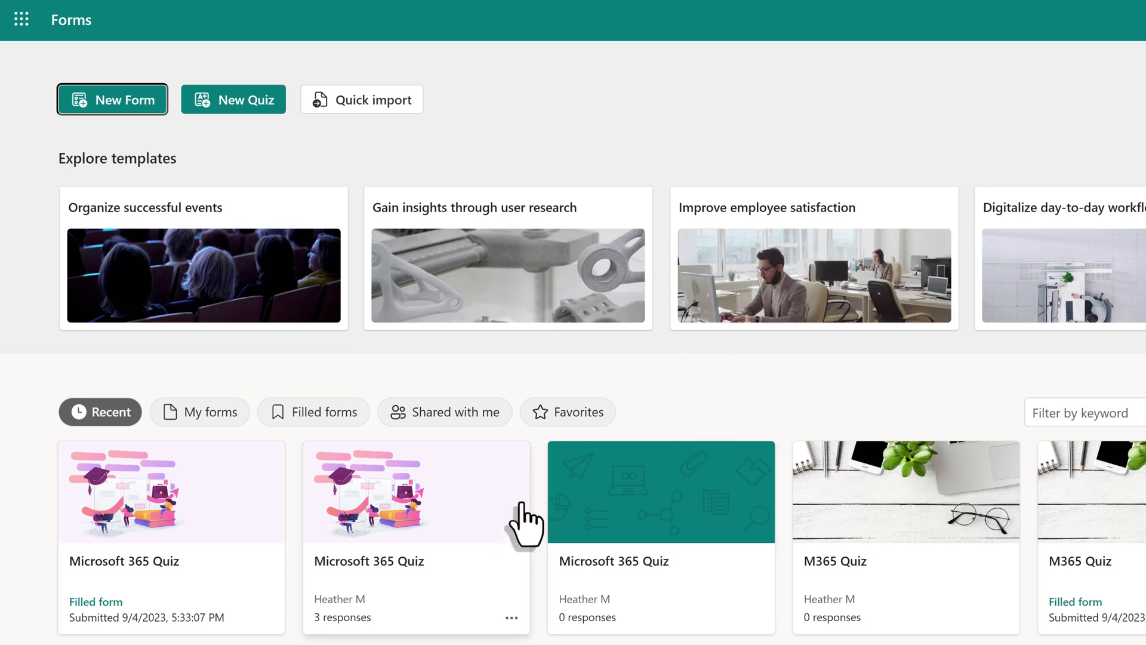
scroll(525, 528, "down", 4)
scroll(417, 513, "up", 1)
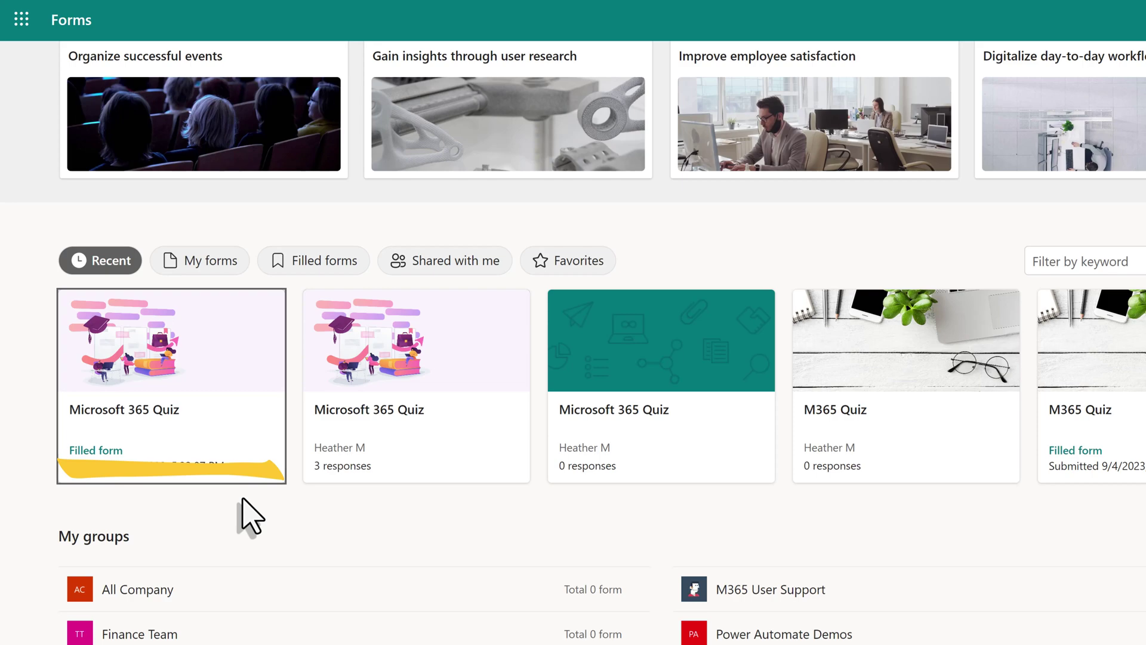
left_click(123, 399)
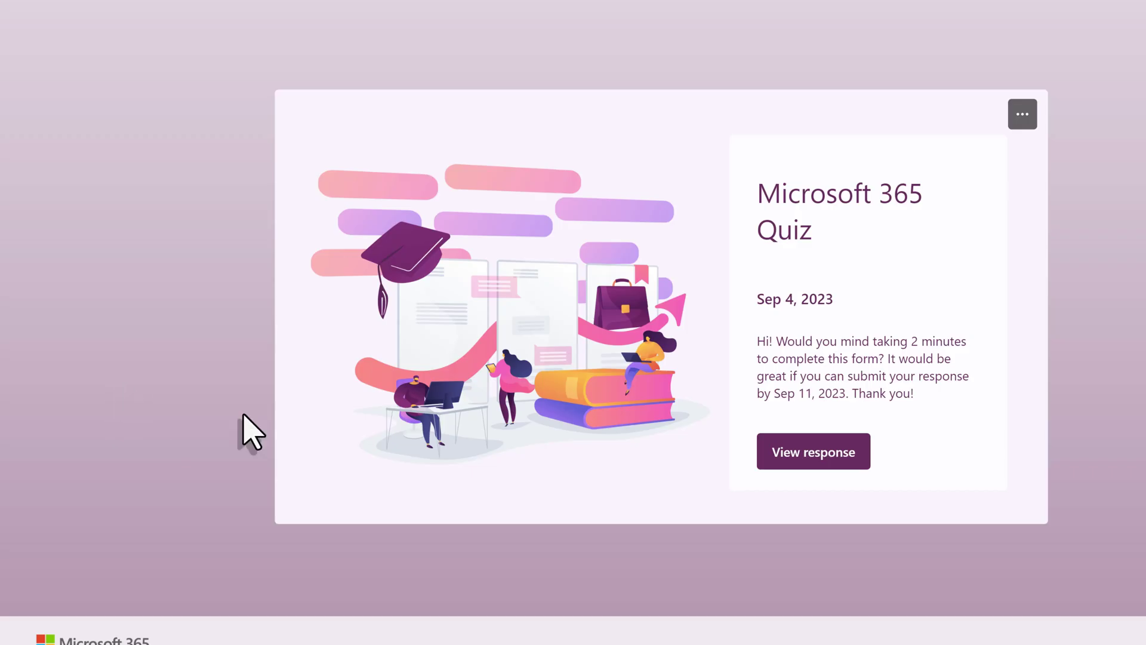
left_click(817, 458)
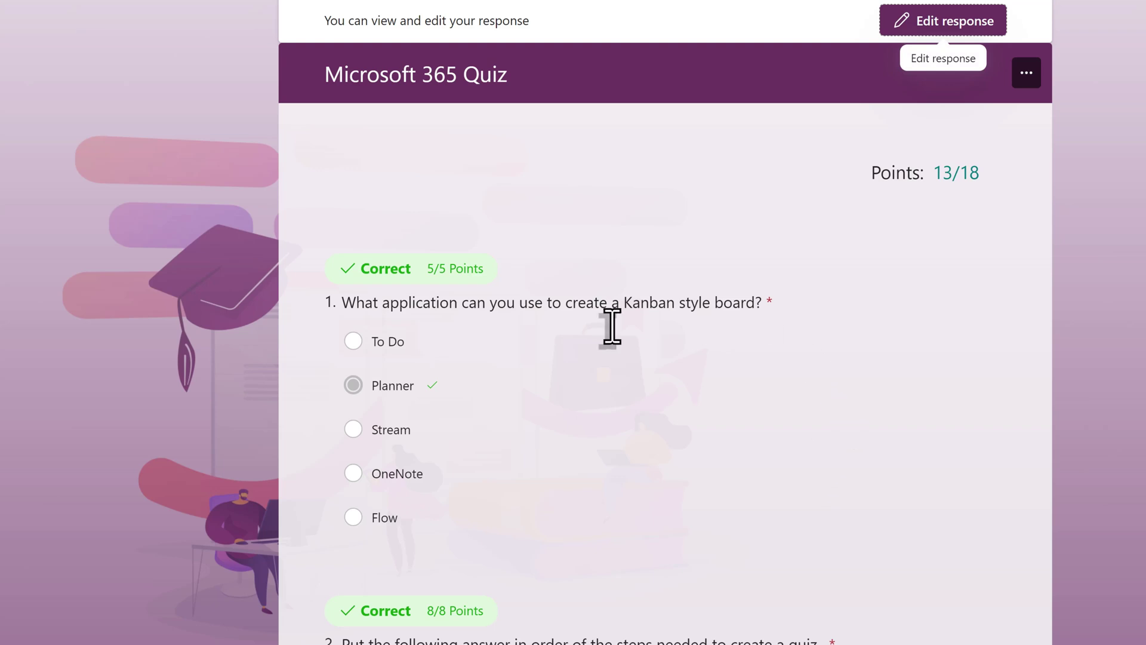
scroll(540, 352, "down", 10)
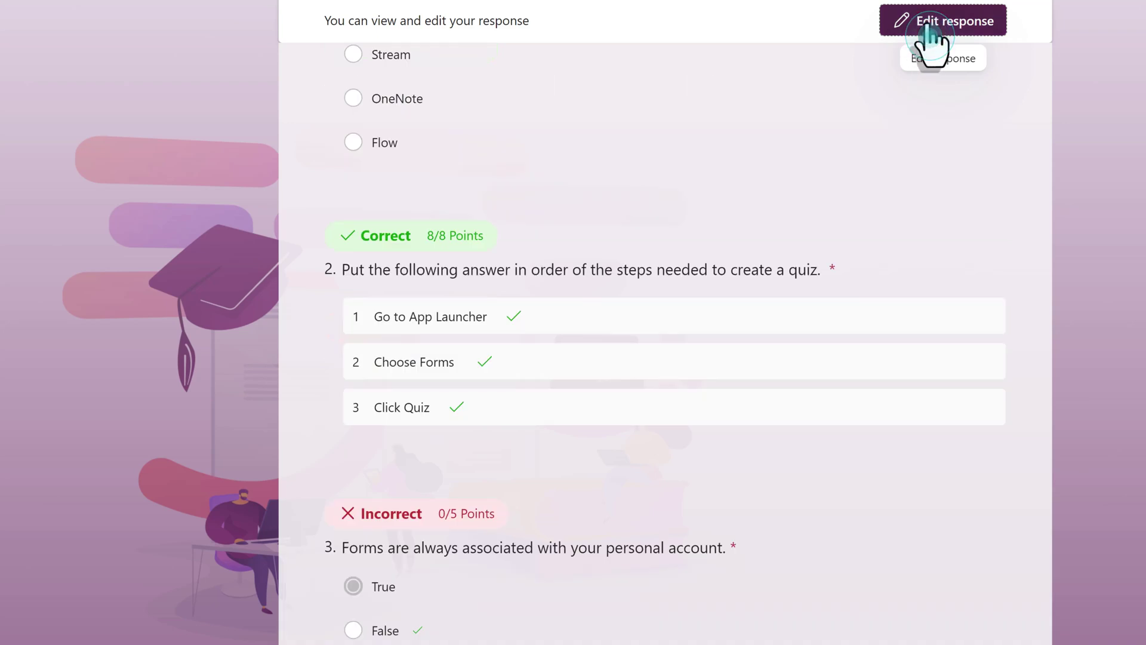
Edit the saved response by changing the answer to question 3 to False and resubmit the quiz
left_click(929, 31)
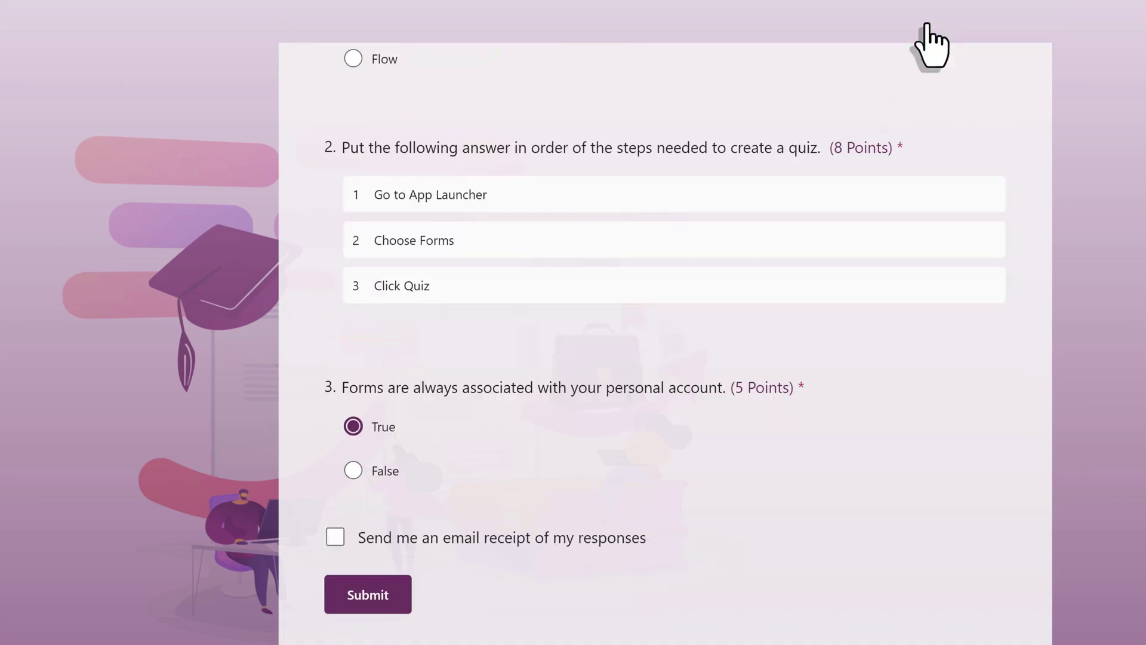
scroll(454, 478, "down", 3)
left_click(354, 322)
left_click(375, 458)
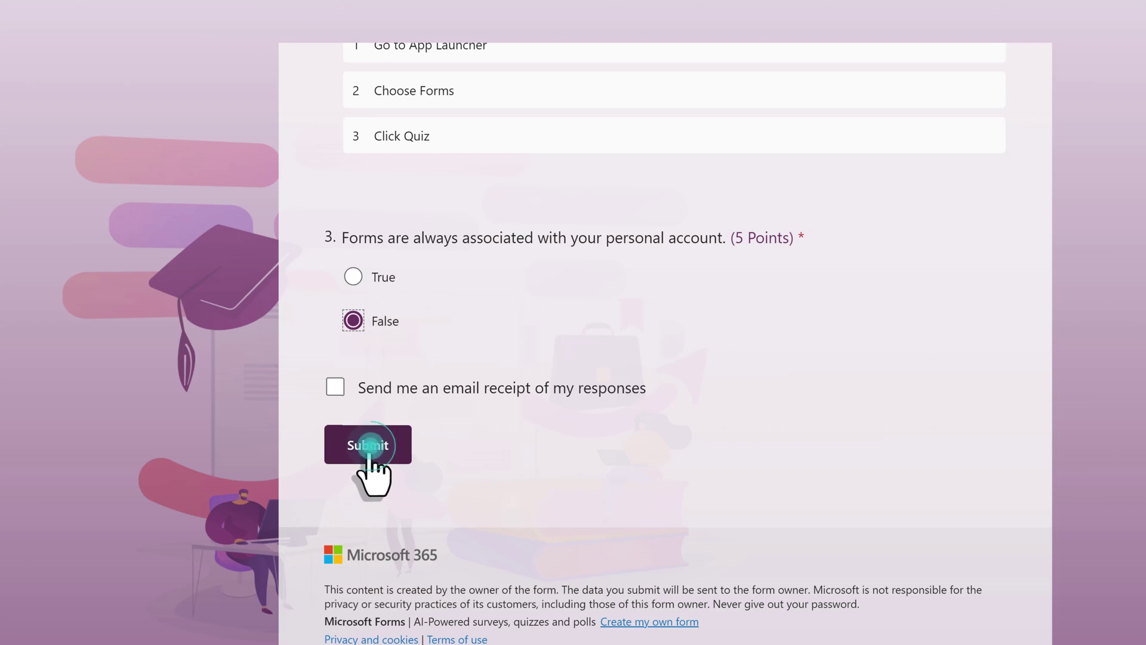
left_click(370, 449)
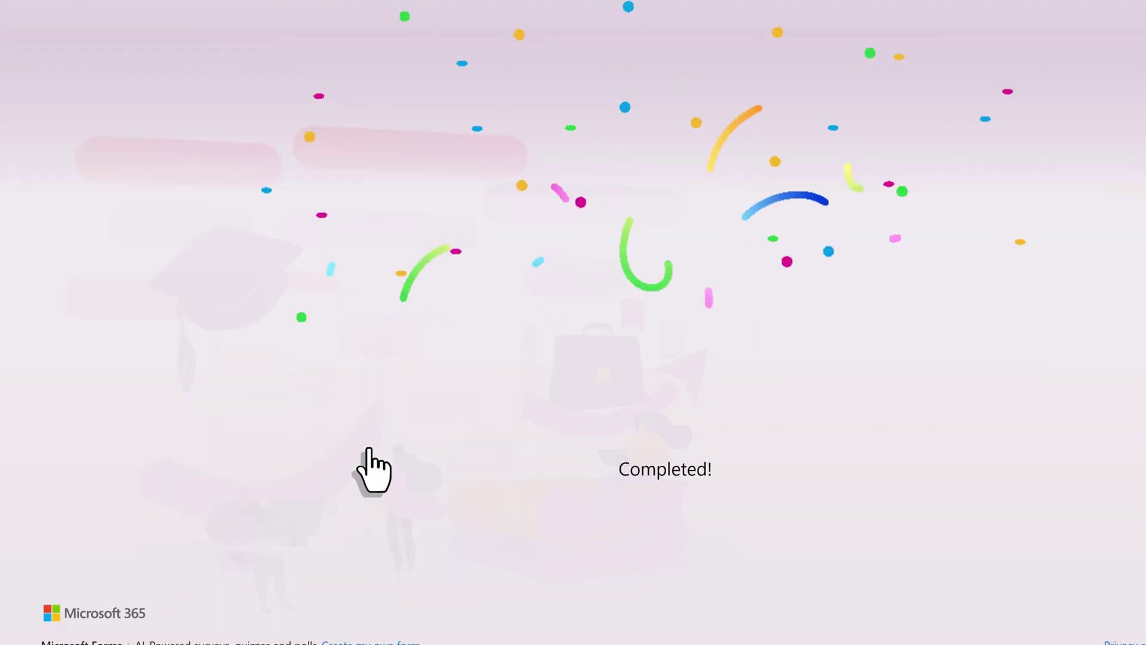
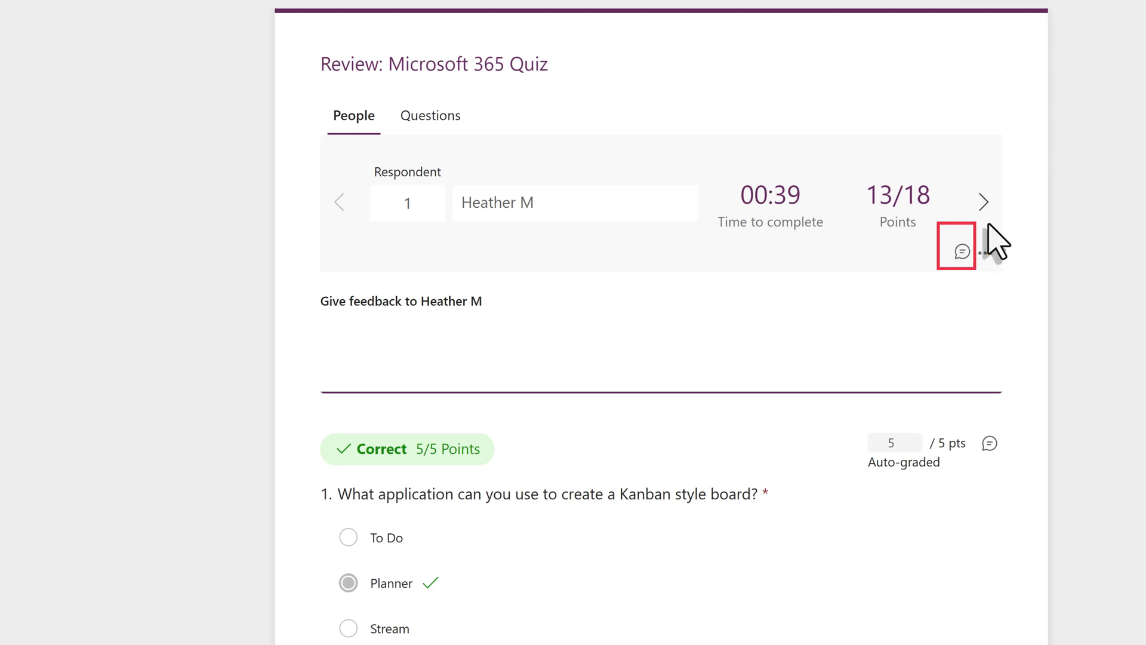
Give the first respondent the overall feedback "Good Job." and add question 3 feedback starting "Don't forget about groups and multiple"
type("Good Job.")
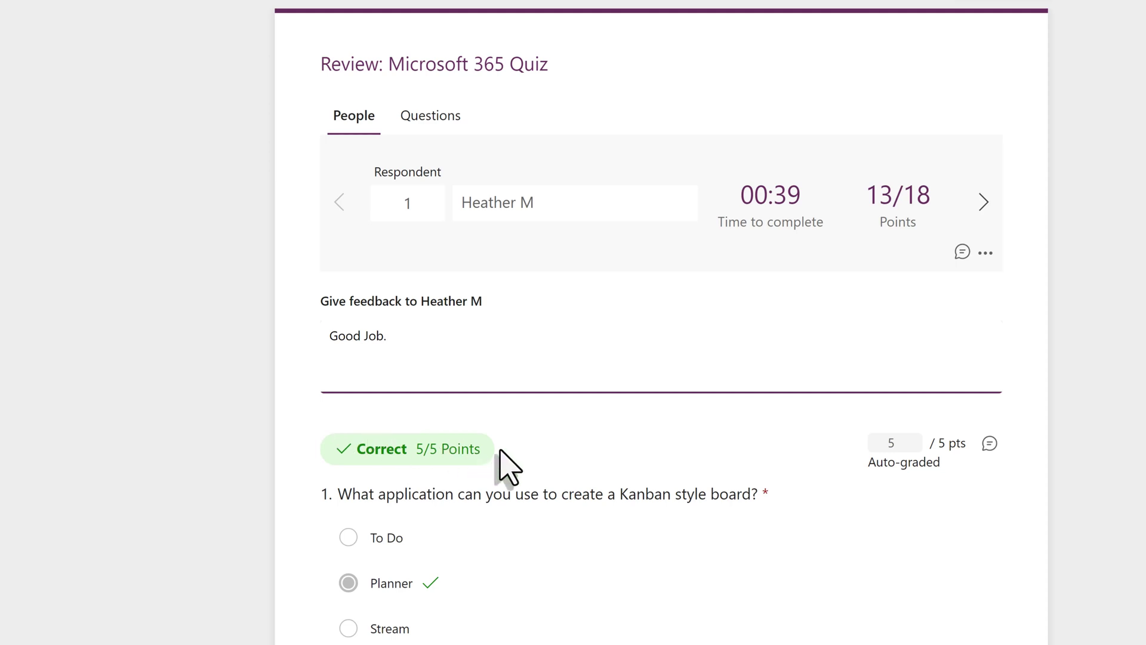
scroll(499, 469, "down", 10)
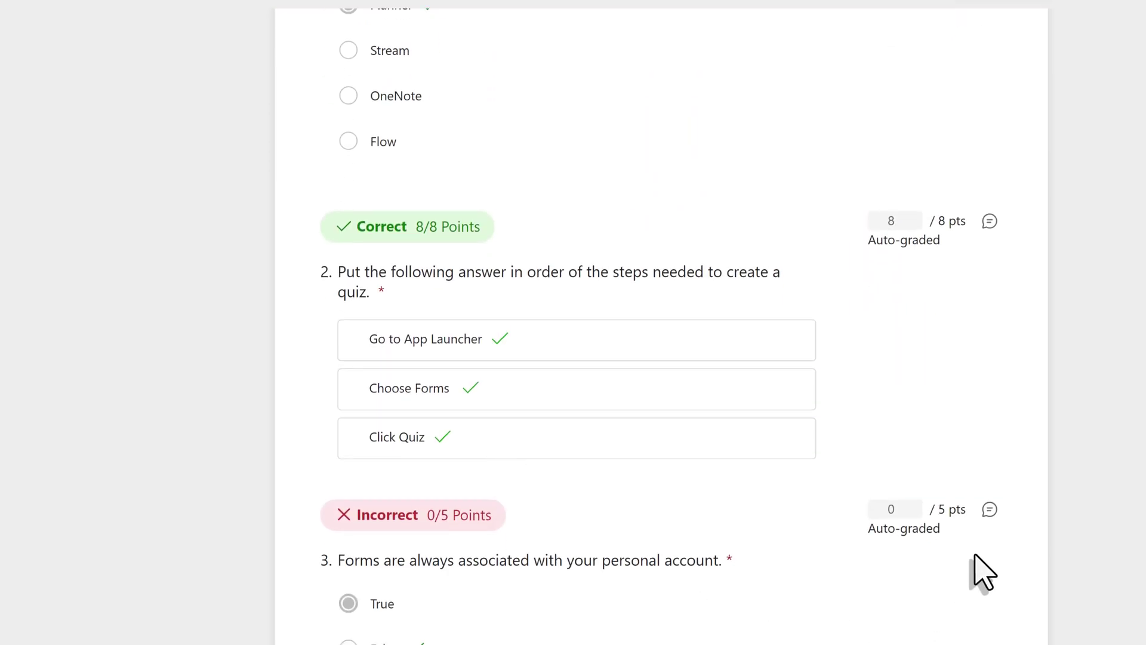
left_click(989, 509)
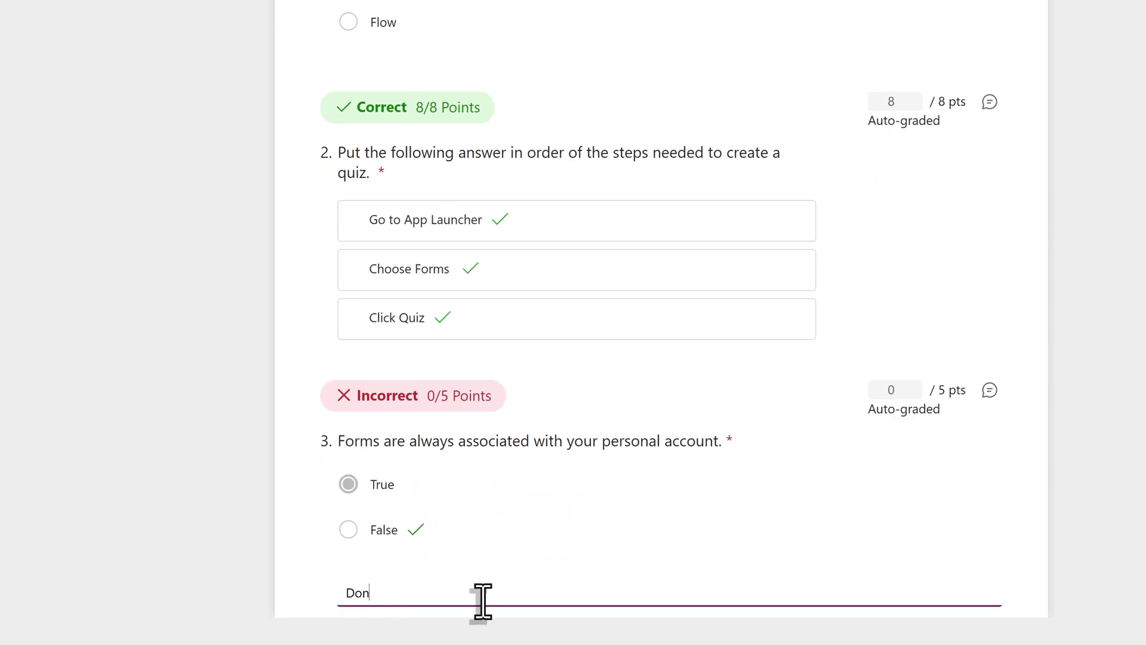
type("Don't forget about g")
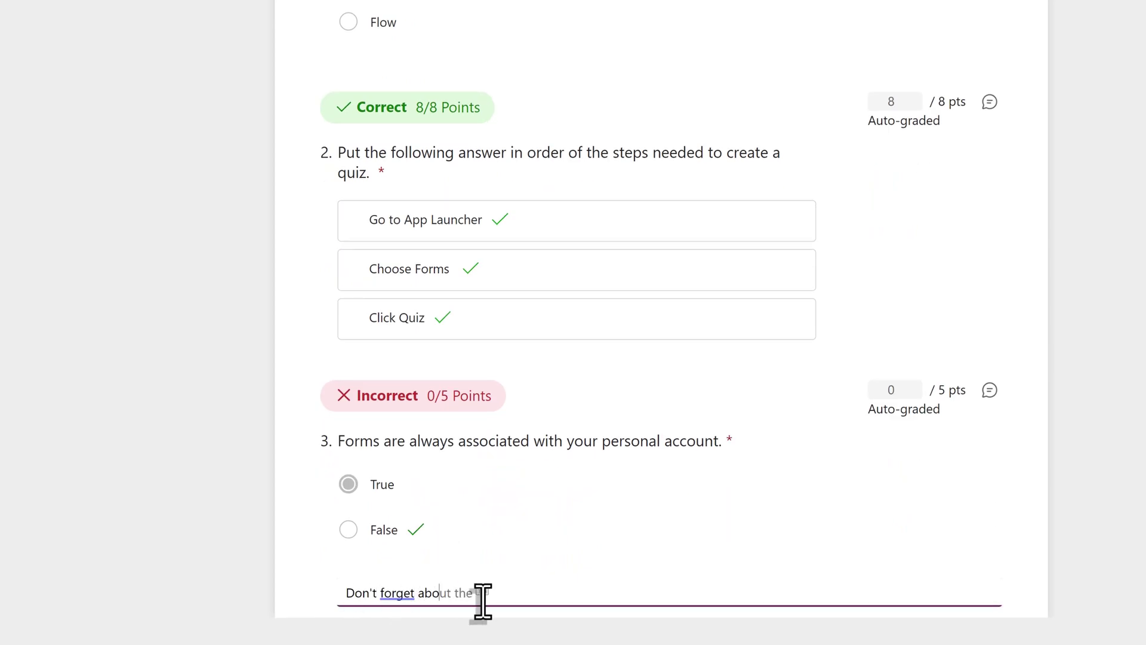
type("roups ")
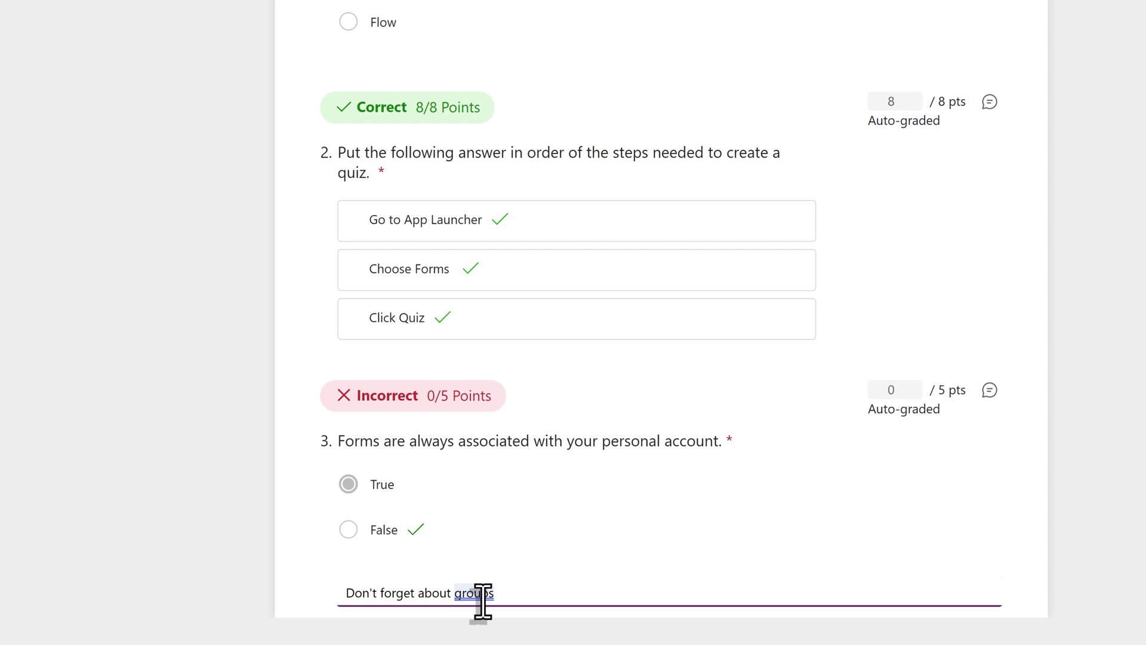
type("and mul")
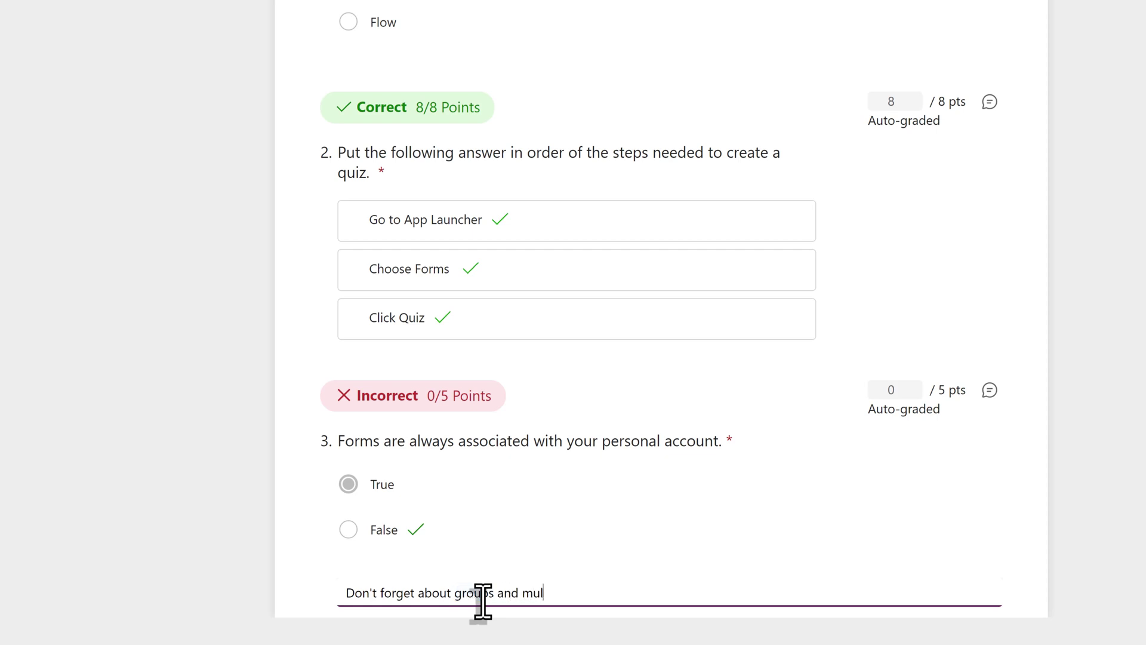
type("tiple onw")
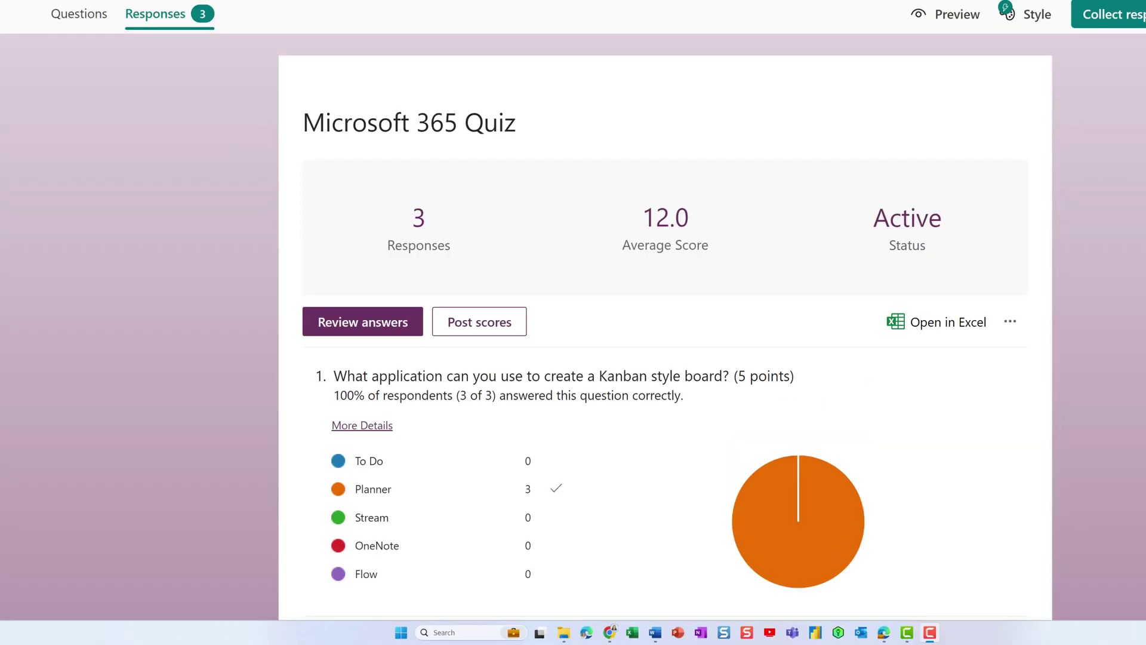
Post the quiz score for only the first respondent in the grades list
left_click(487, 320)
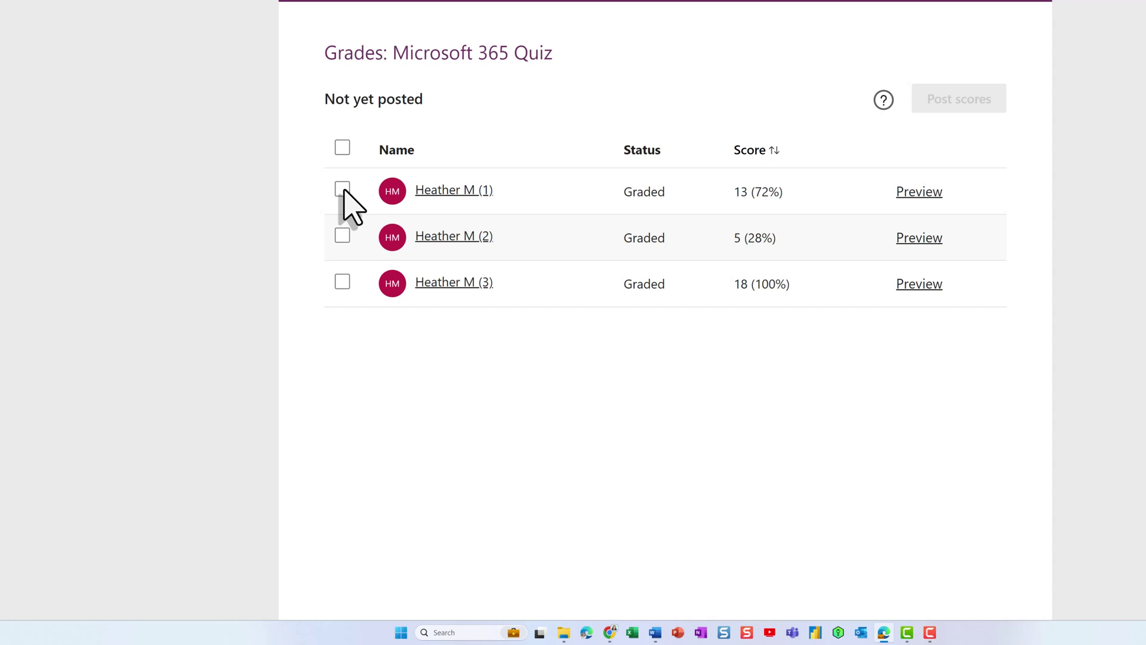
left_click(342, 190)
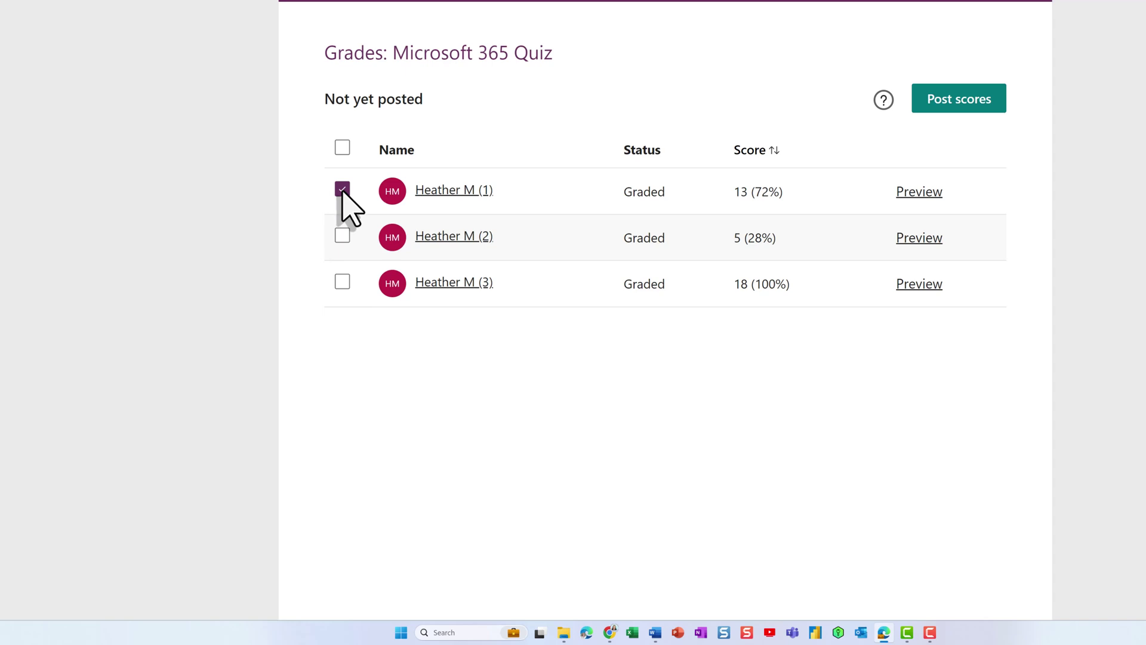
left_click(959, 99)
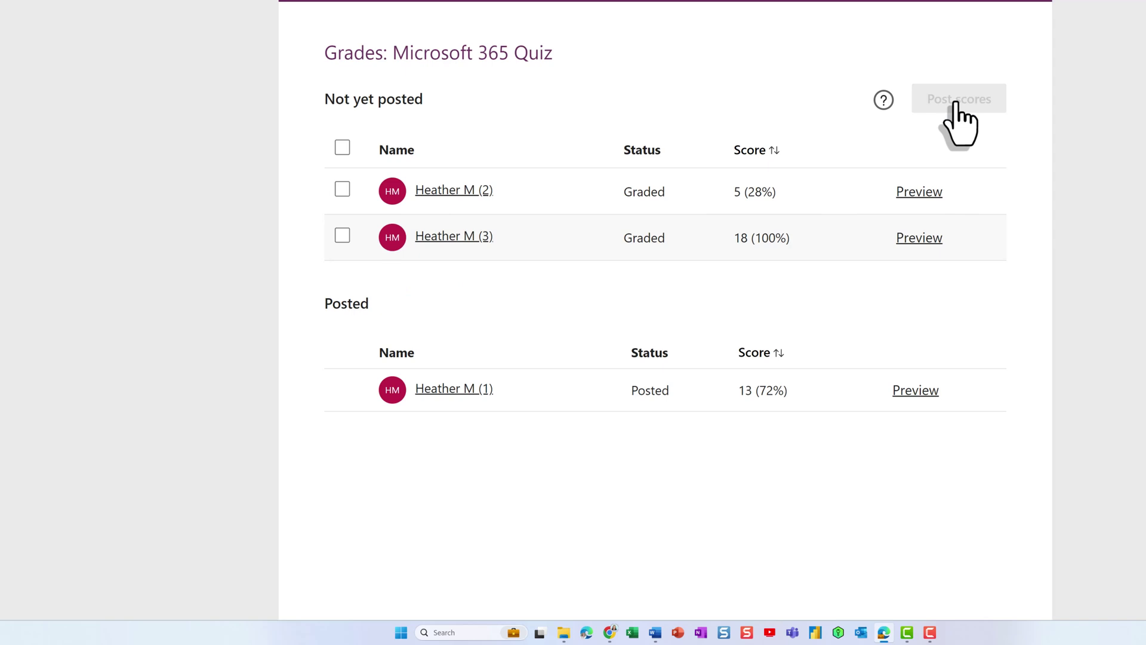
Preview the first respondent's posted result and examine the points, the overall feedback and the feedback on question 3
left_click(915, 393)
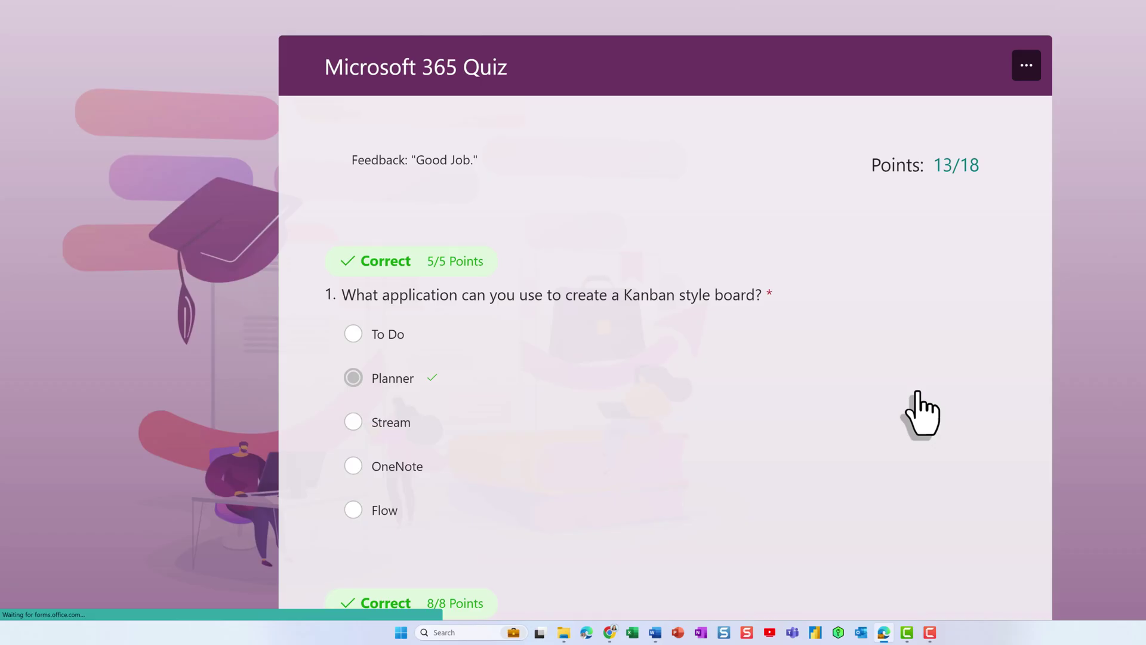
scroll(615, 401, "down", 10)
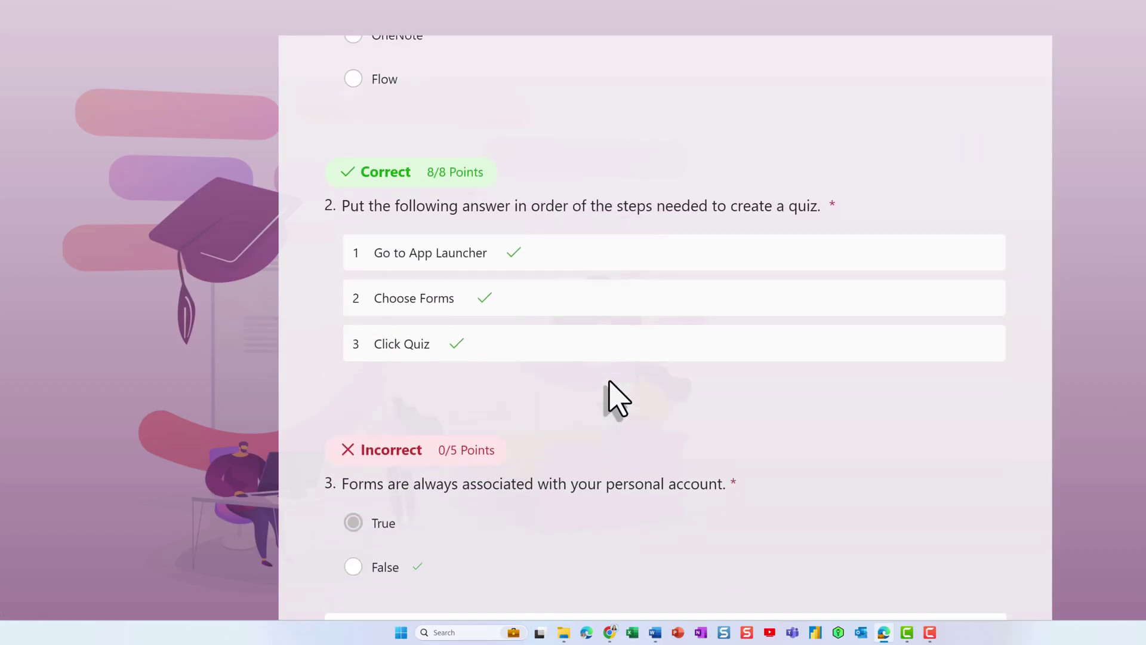
scroll(609, 382, "up", 10)
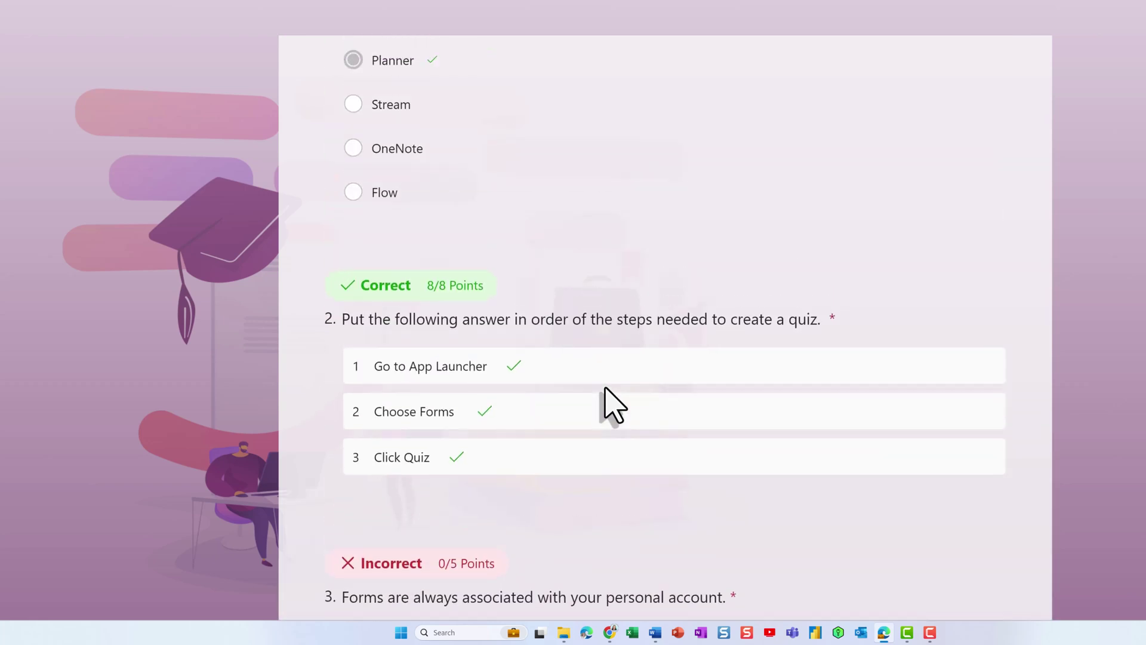
scroll(605, 399, "up", 2)
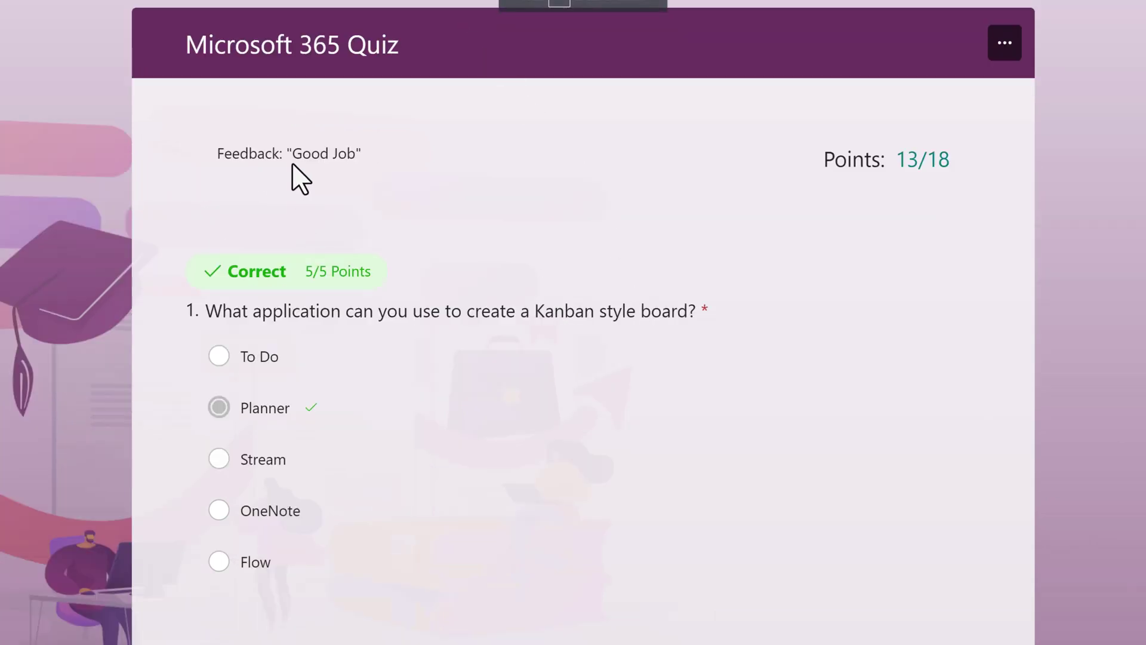
scroll(292, 455, "down", 3)
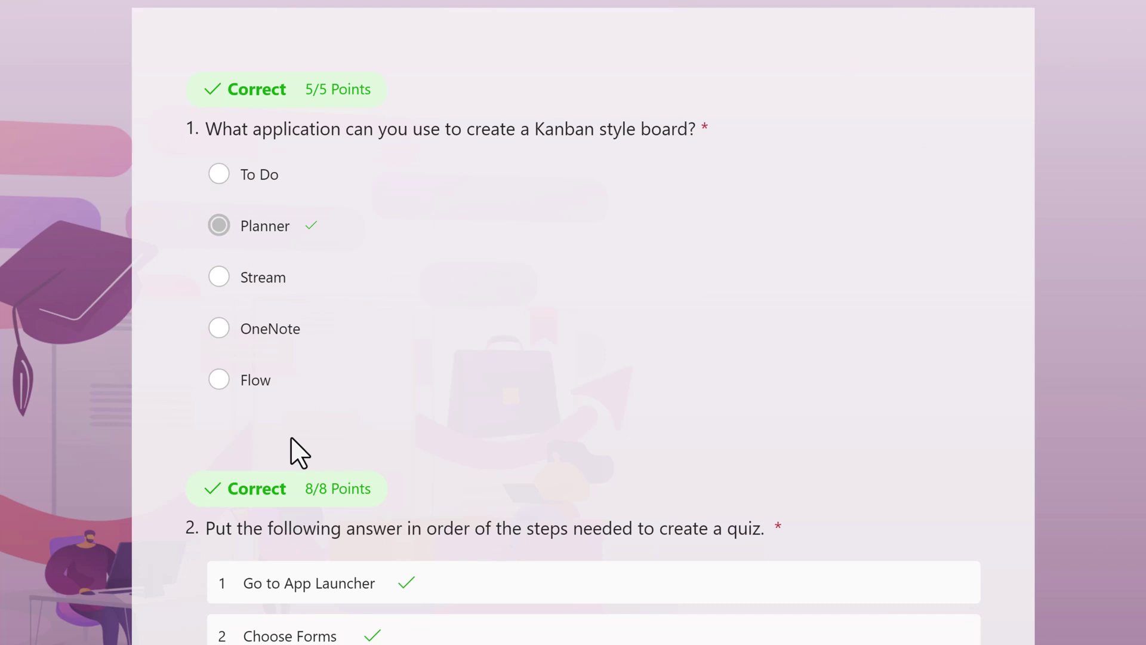
scroll(295, 454, "down", 8)
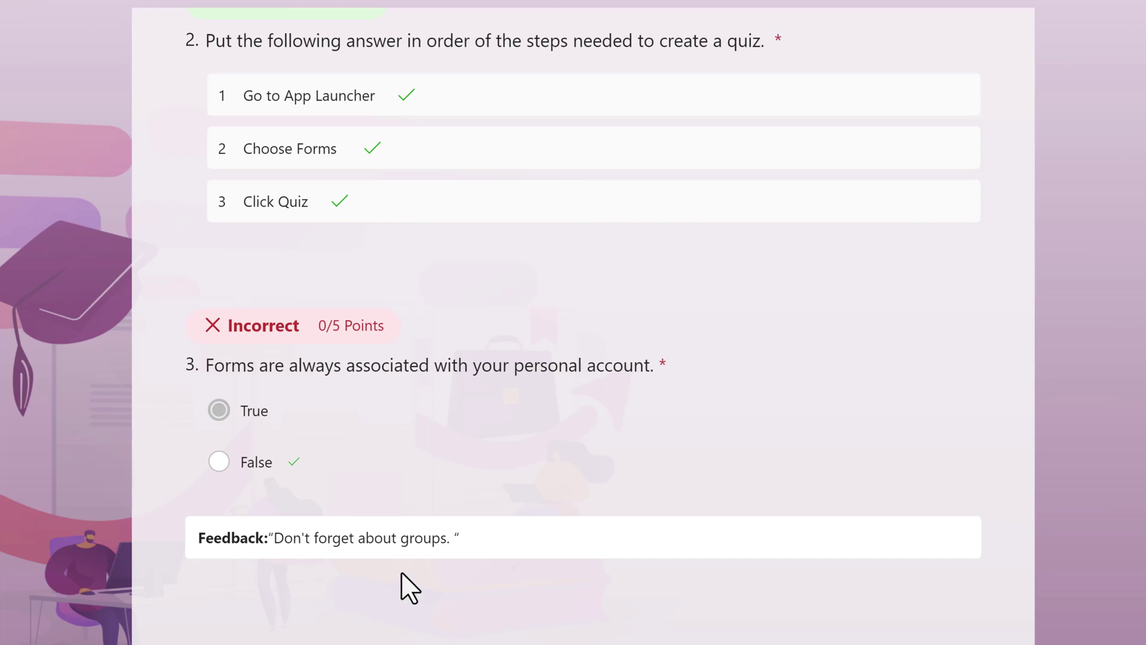
scroll(410, 588, "up", 10)
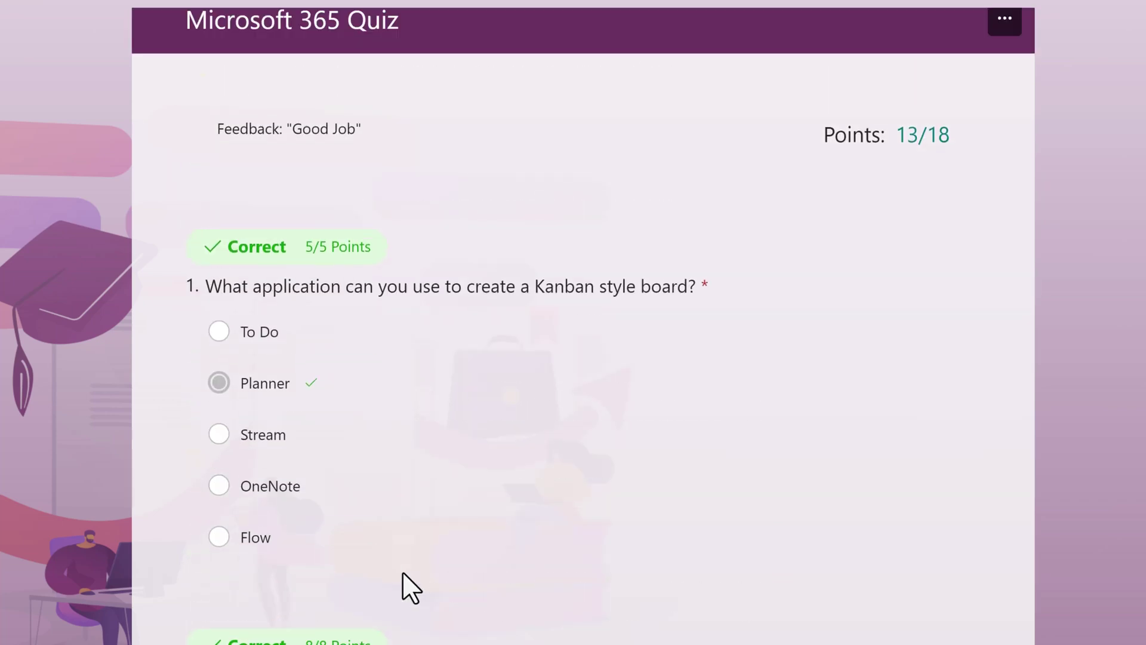